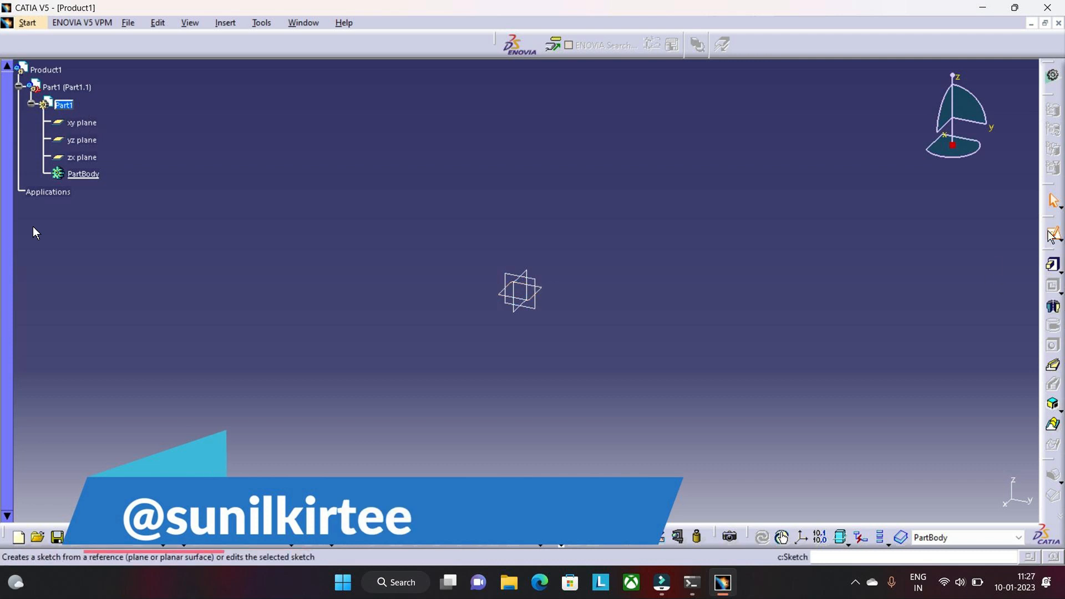
Open a sketch on the xy plane and draw a horizontal line from the origin to about H 60 mm.
left_click(1053, 235)
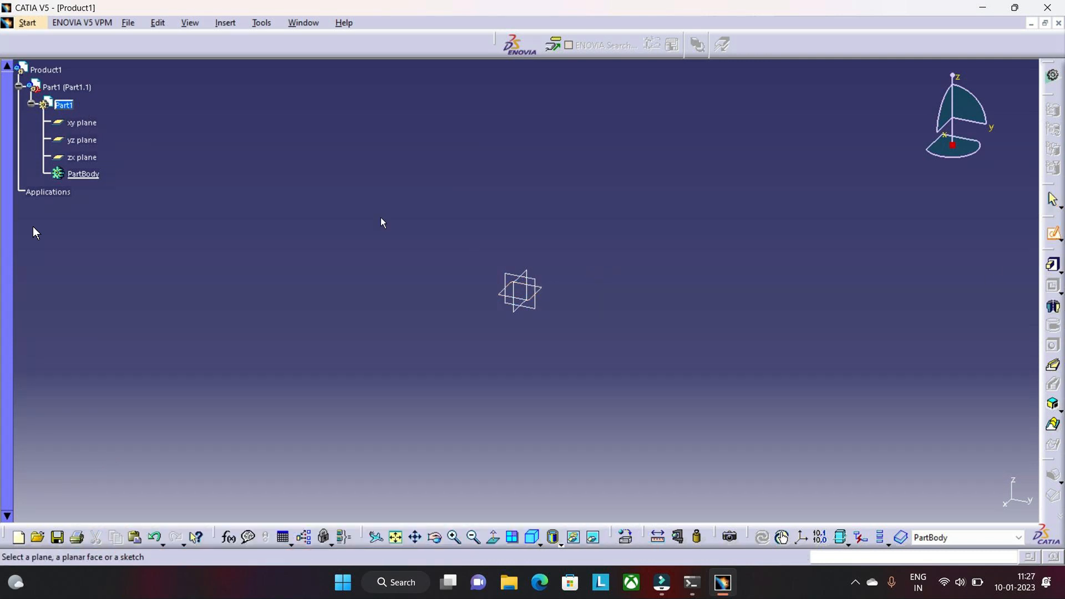
left_click(84, 122)
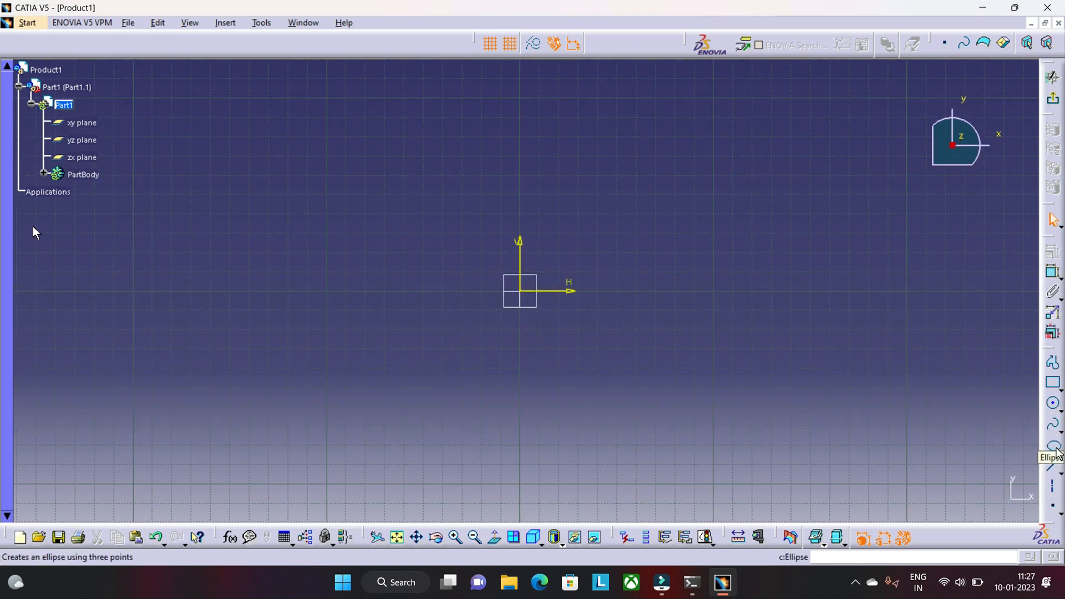
left_click(1053, 469)
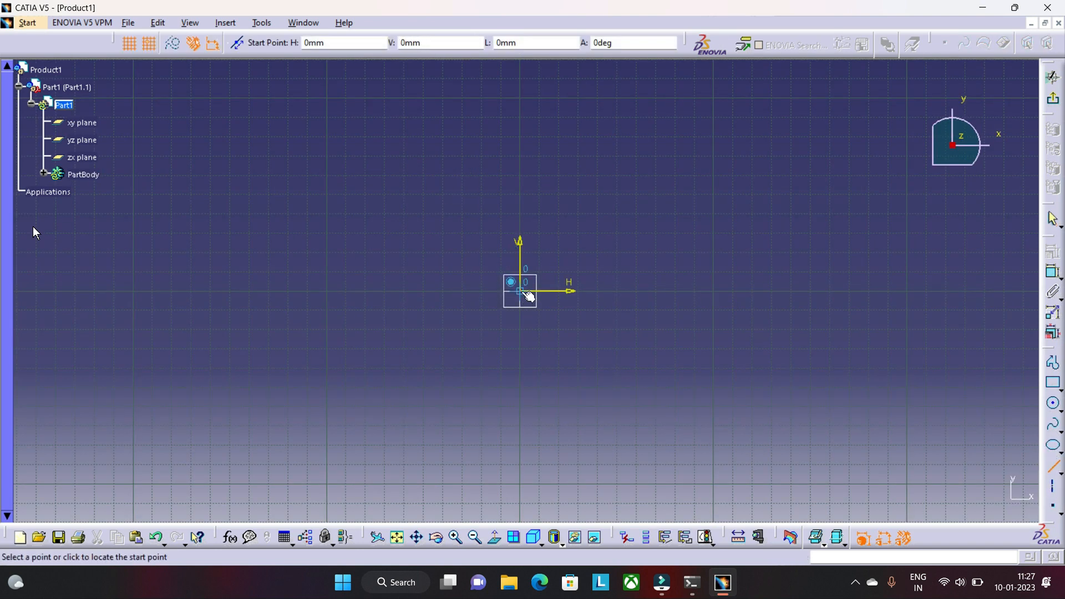
left_click(520, 291)
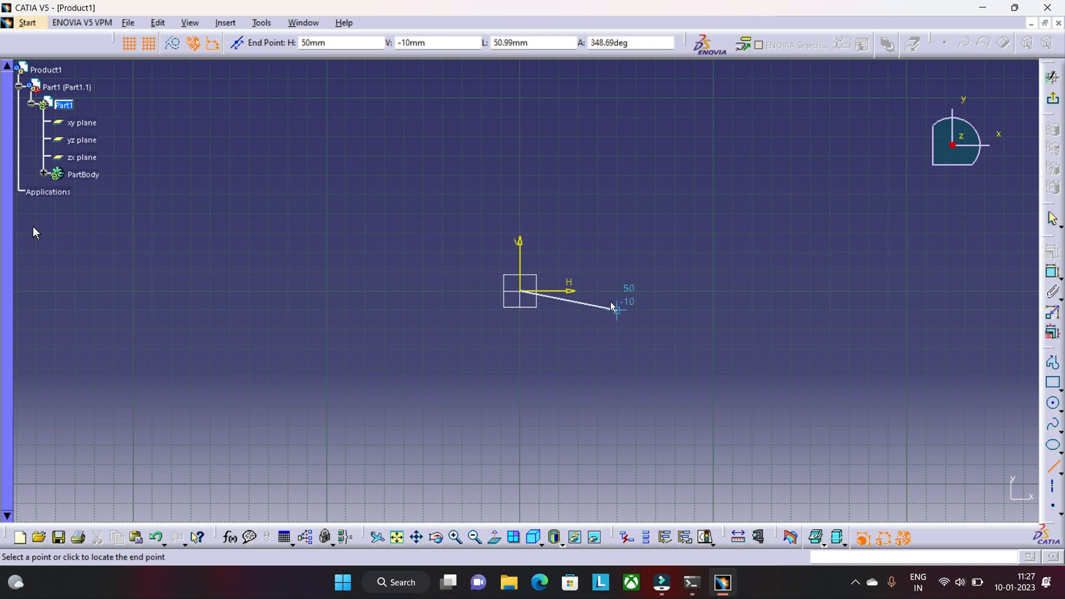
left_click(637, 291)
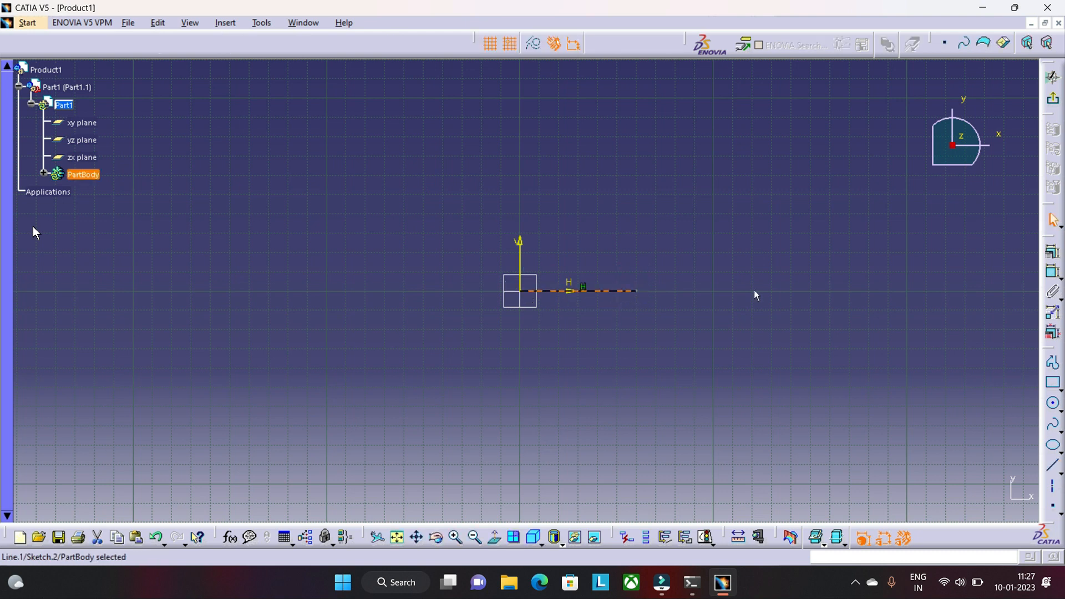
Draw a sloped line from the horizontal line's free end up to about H 70 mm, V 20 mm.
left_click(1054, 468)
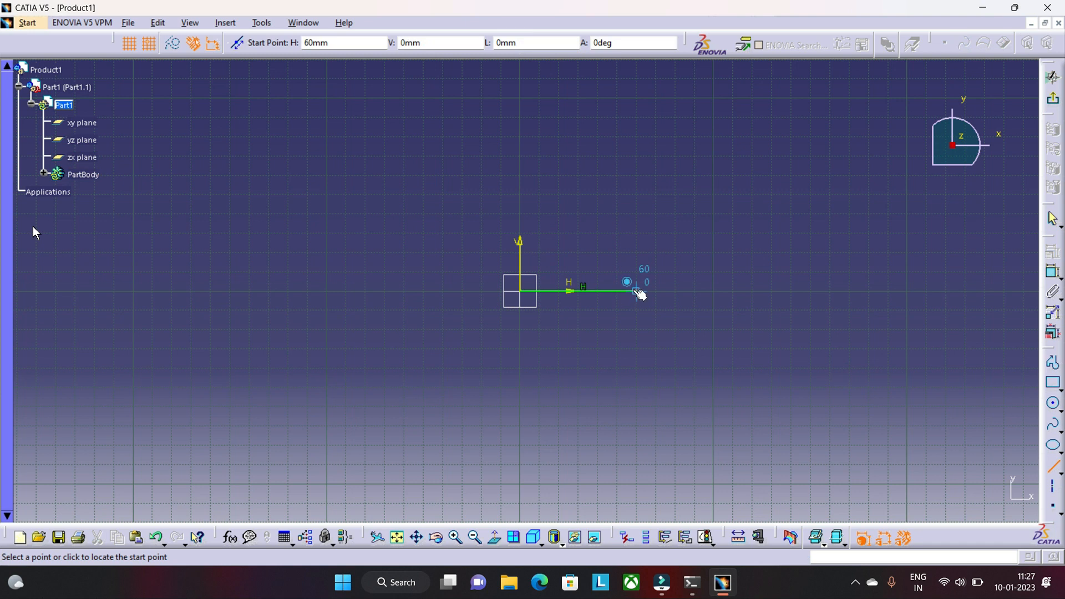
left_click(638, 291)
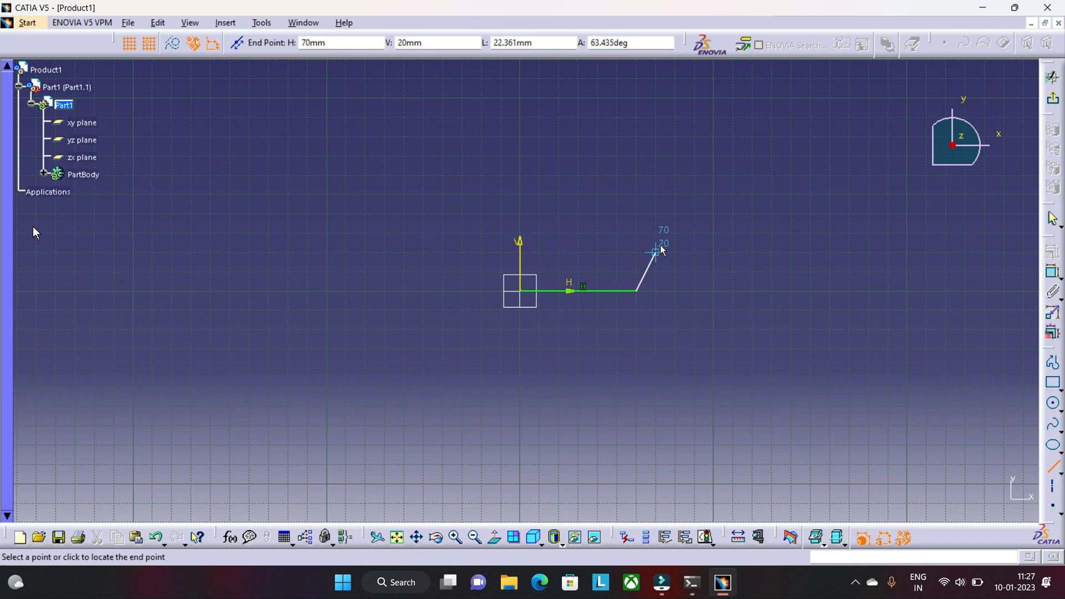
left_click(656, 261)
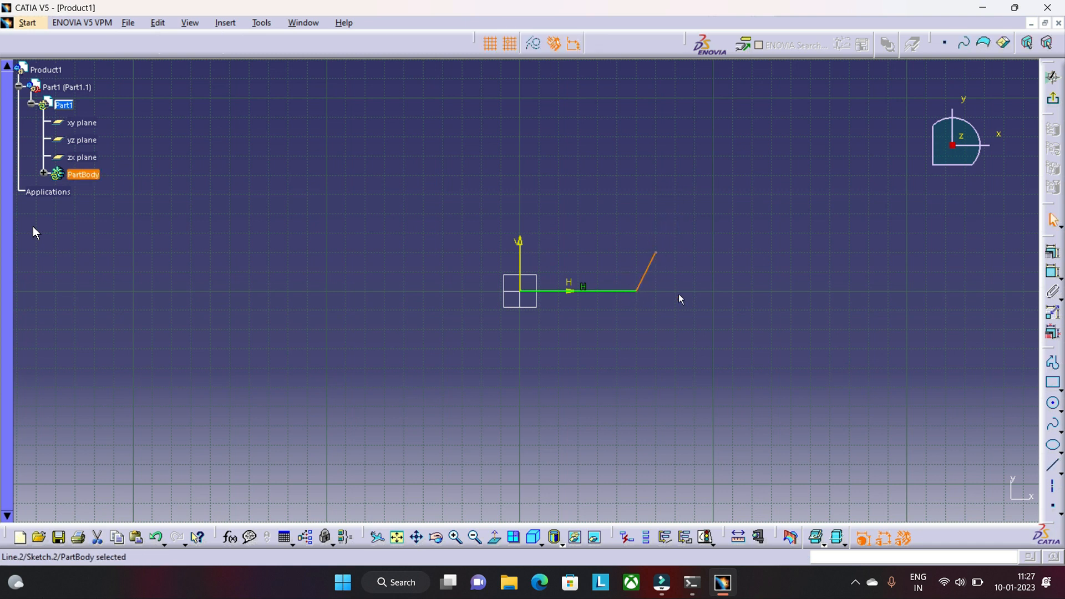
Draw a spline from the sloped line's upper end through about (90, 20) mm, ending at about (90, 10) mm.
left_click(1054, 429)
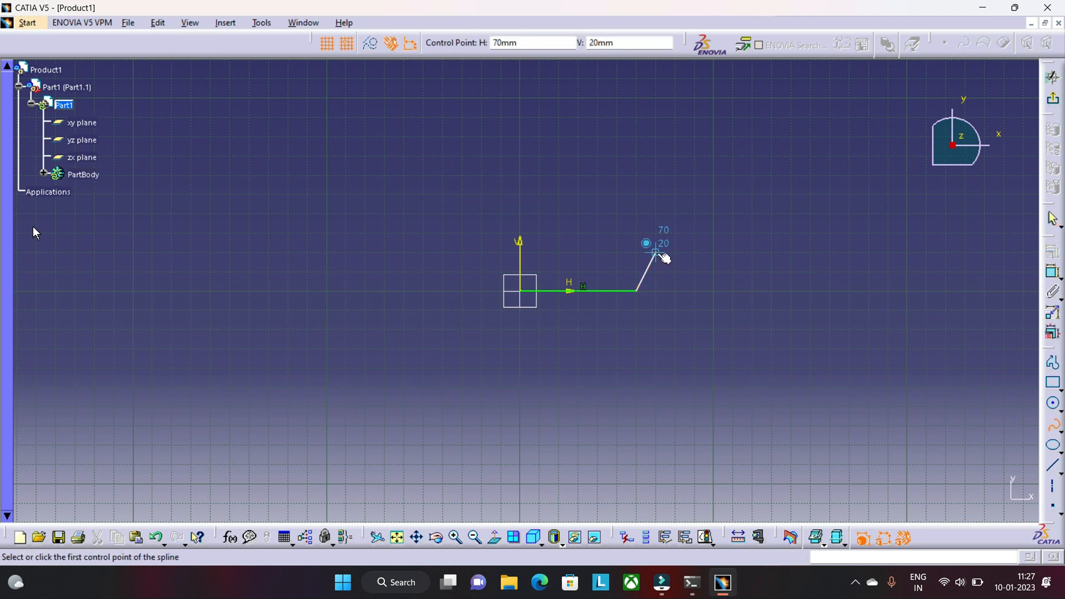
left_click(657, 253)
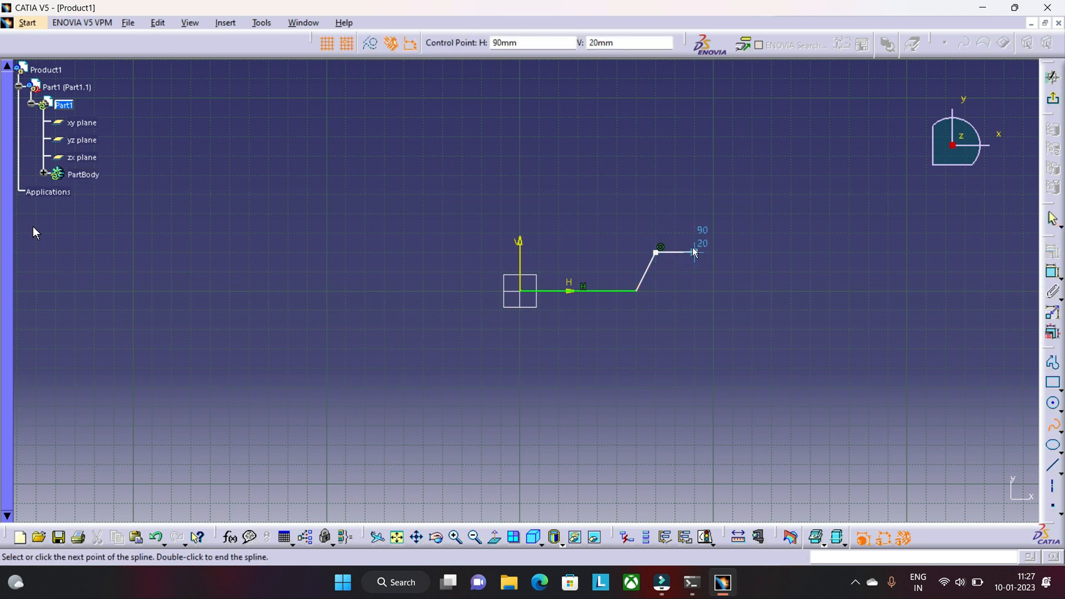
left_click(694, 253)
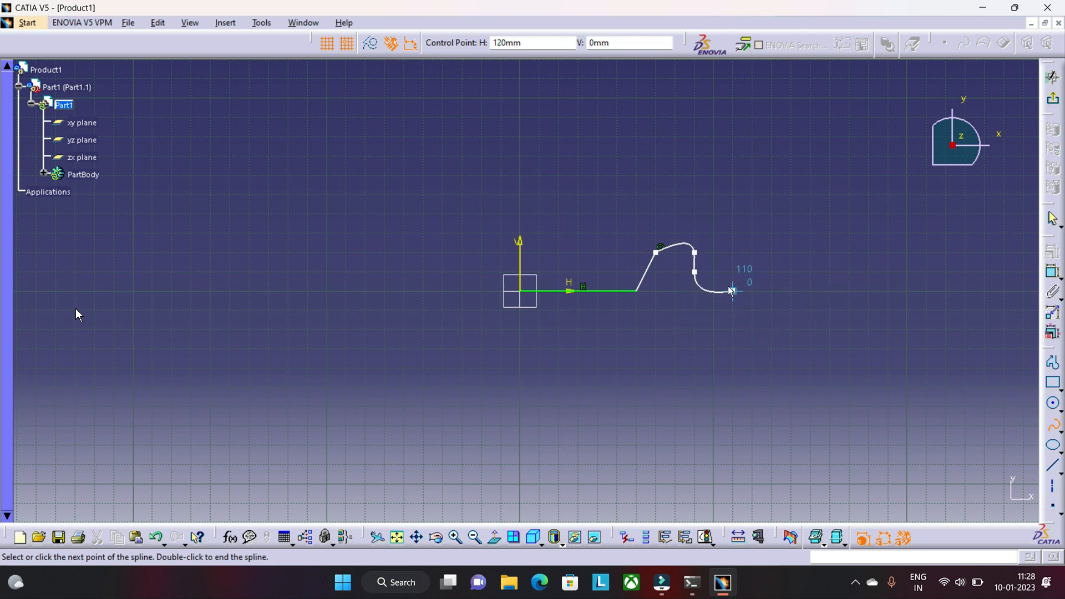
double_click(693, 270)
Draw a second spline from the first spline's end through about (80, 15) and (70, 0) mm, ending at about (60, -10) mm.
left_click(1052, 425)
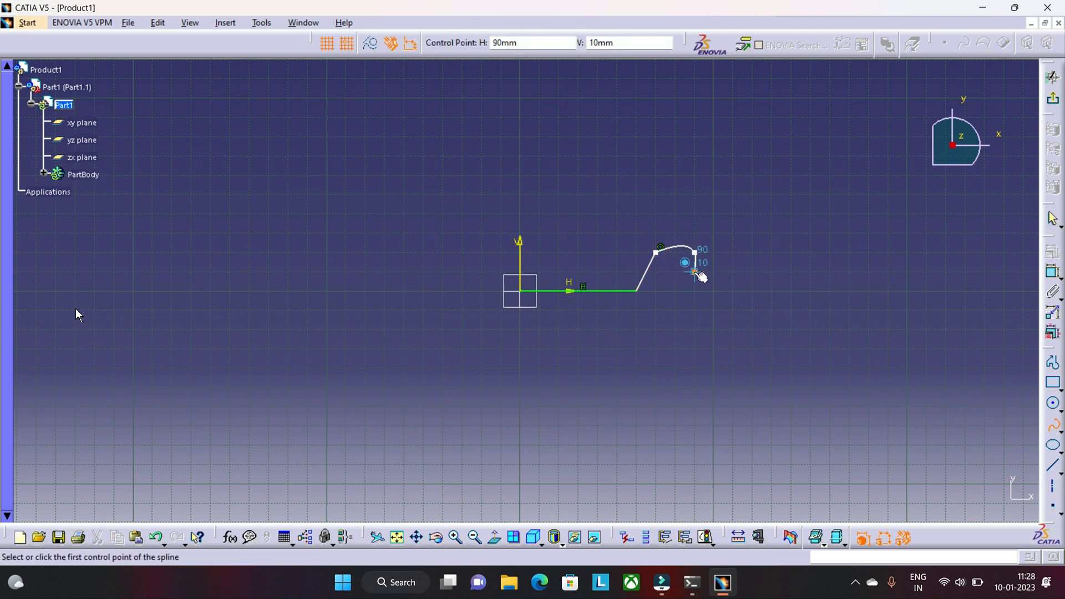
left_click(694, 272)
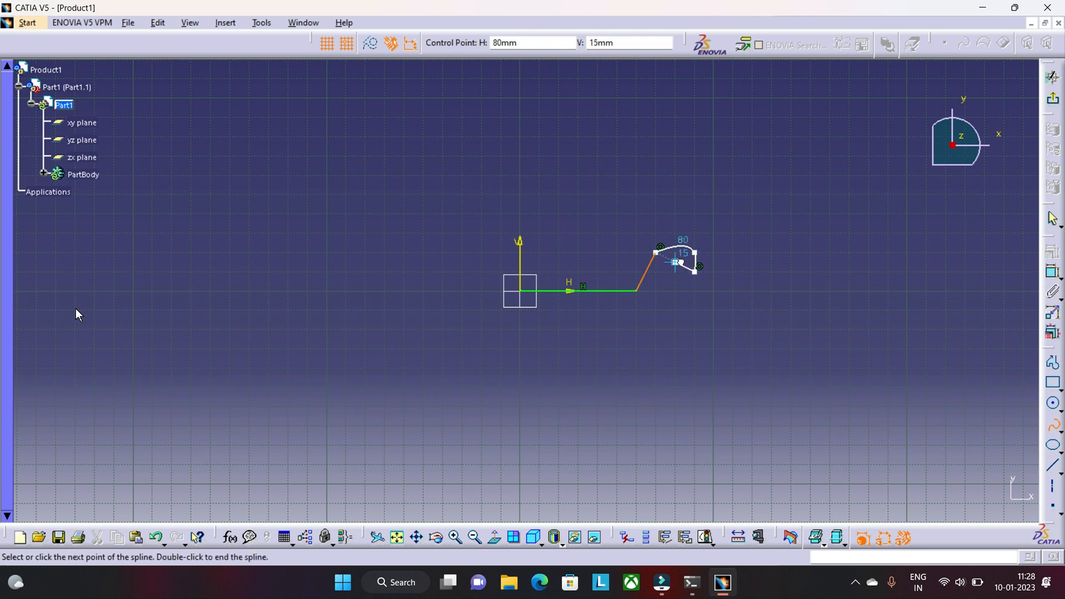
left_click(675, 261)
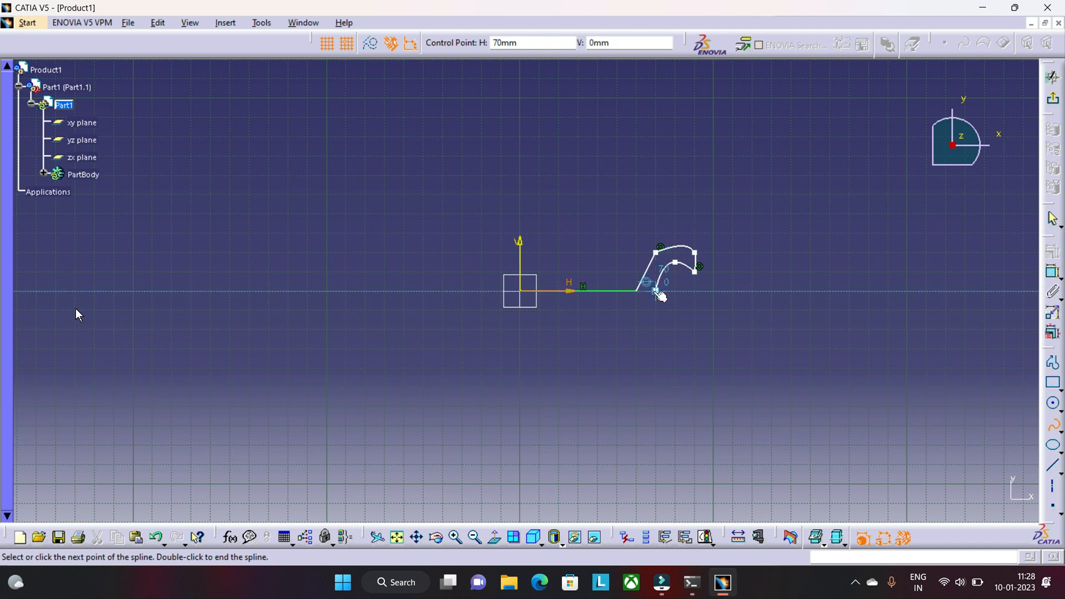
left_click(655, 290)
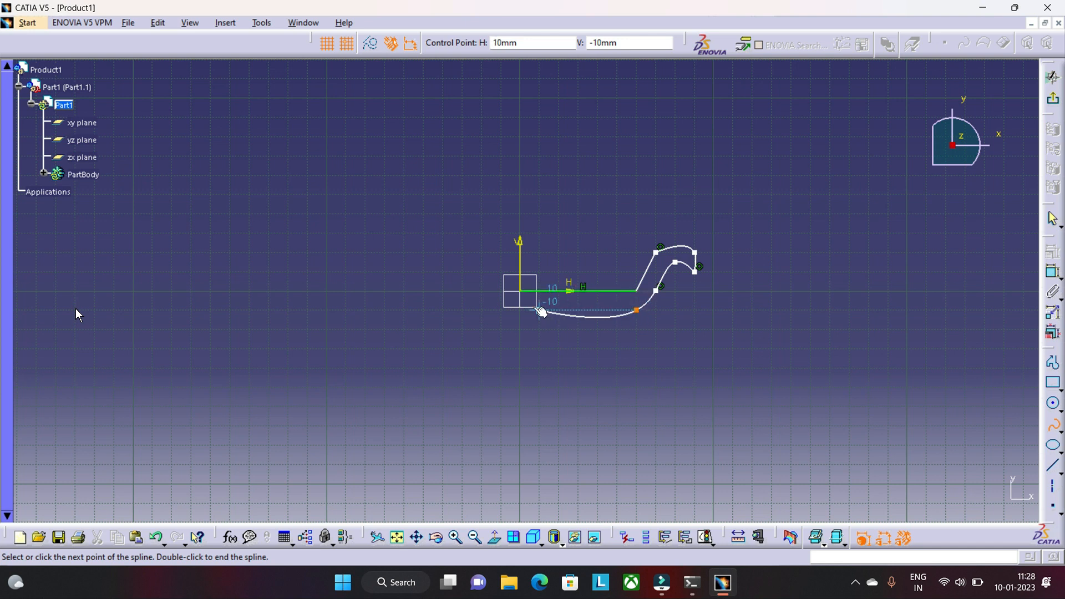
double_click(637, 311)
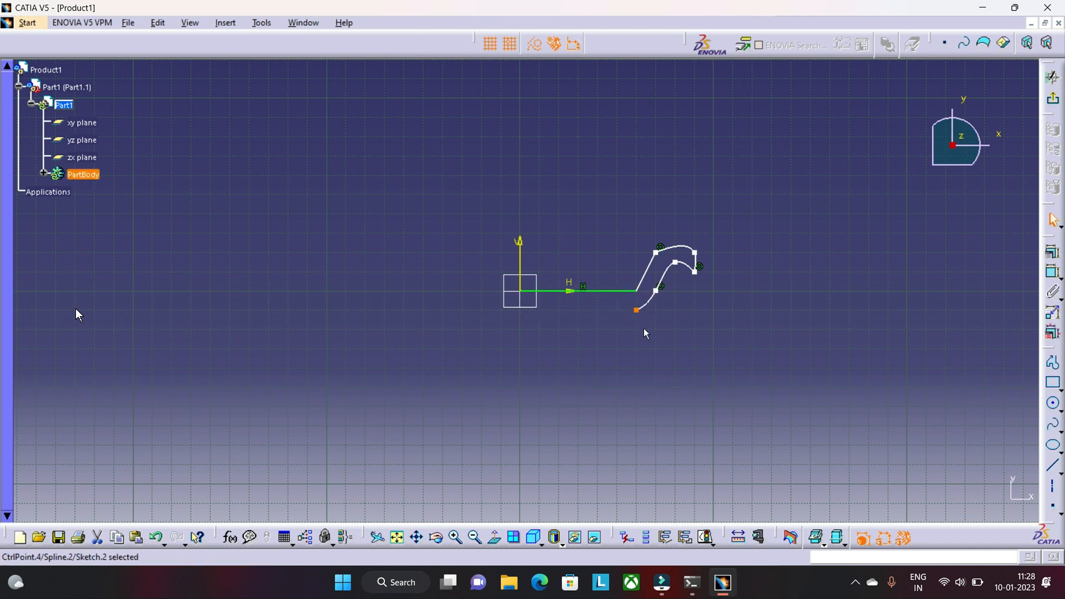
Close the profile with a horizontal line from the second spline's end to the vertical axis and a vertical line up to the origin.
left_click(1053, 465)
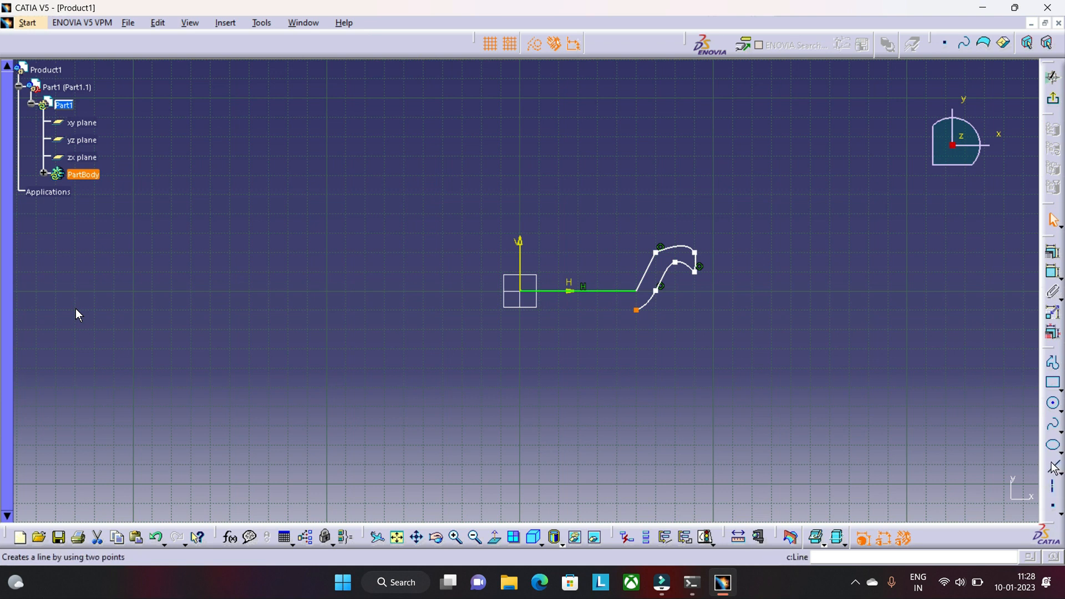
left_click(636, 311)
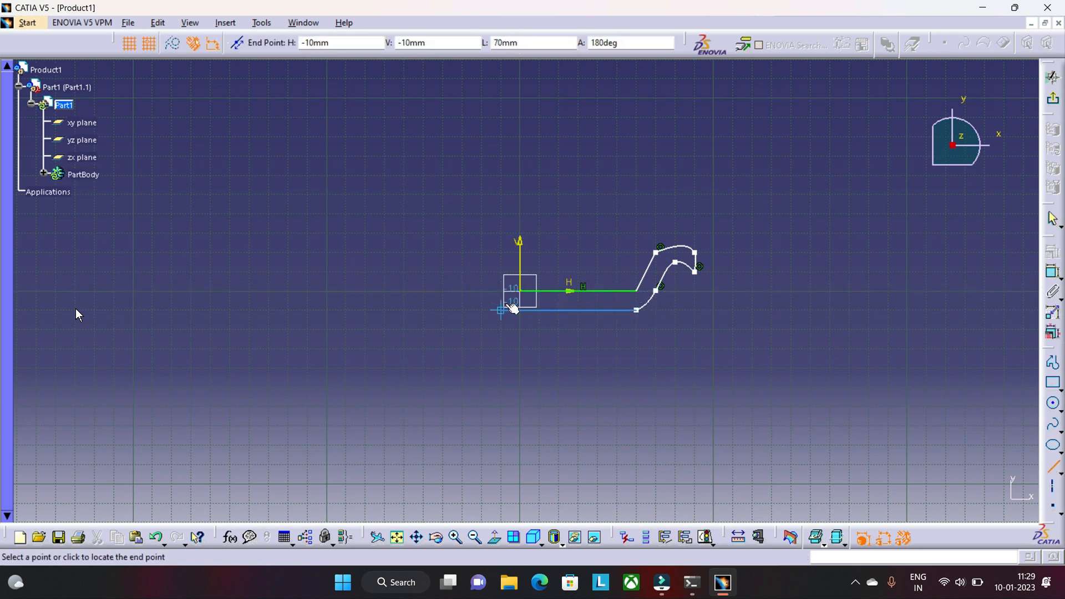
left_click(524, 311)
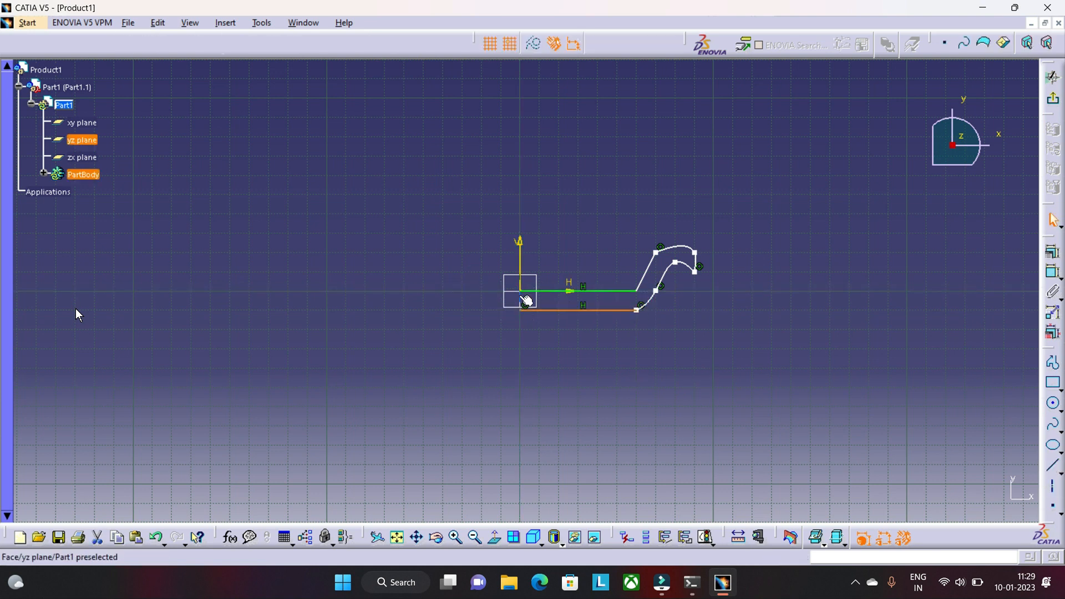
left_click(1052, 466)
left_click(522, 310)
left_click(524, 292)
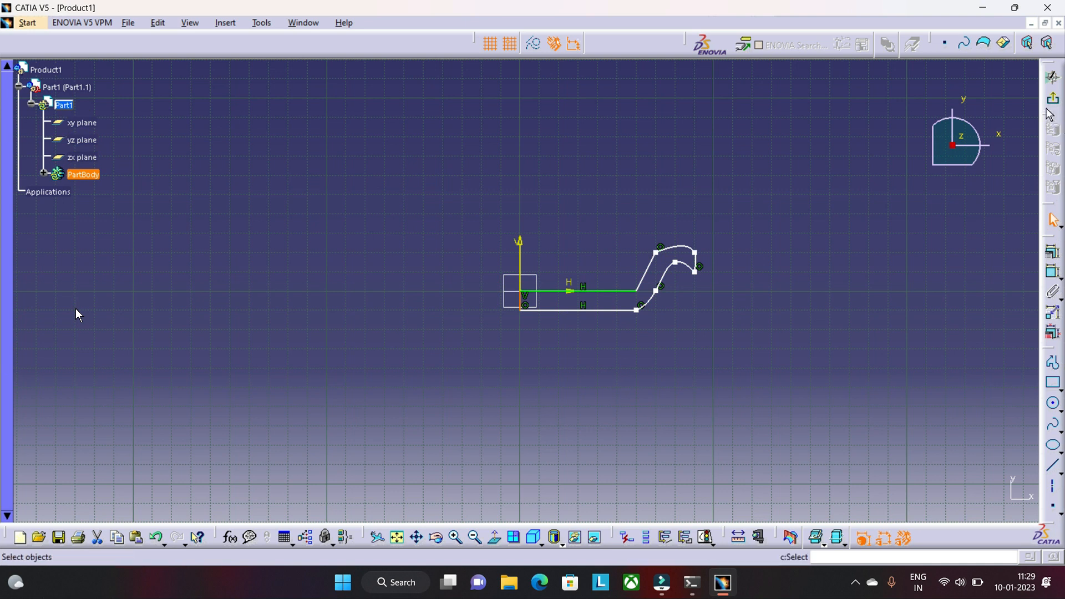
Exit the sketch and revolve the profile into a 360-degree shaft about the sketch's vertical direction.
left_click(1052, 77)
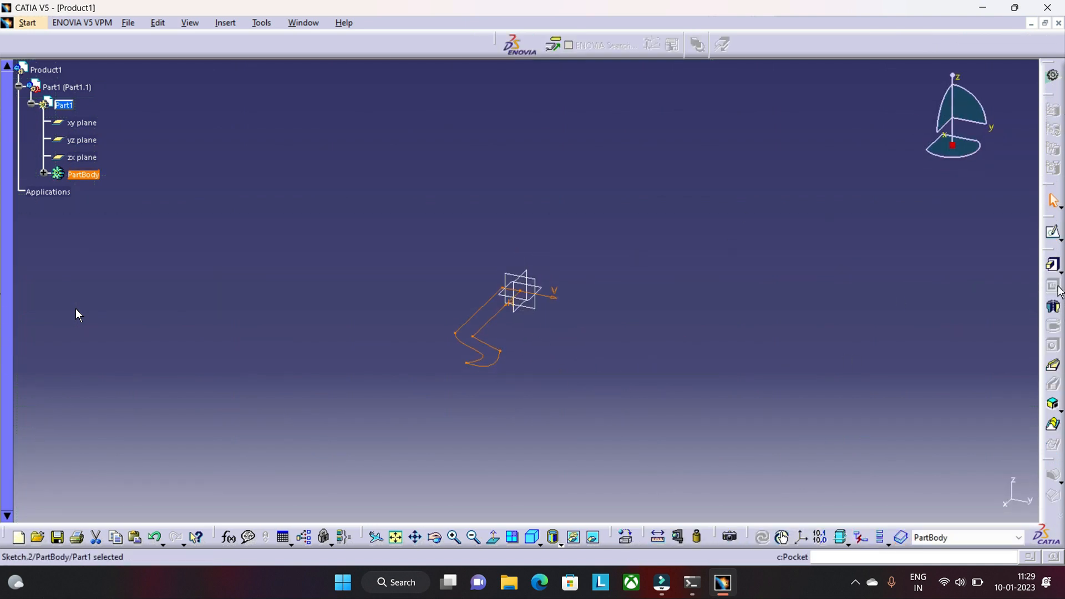
left_click(1054, 306)
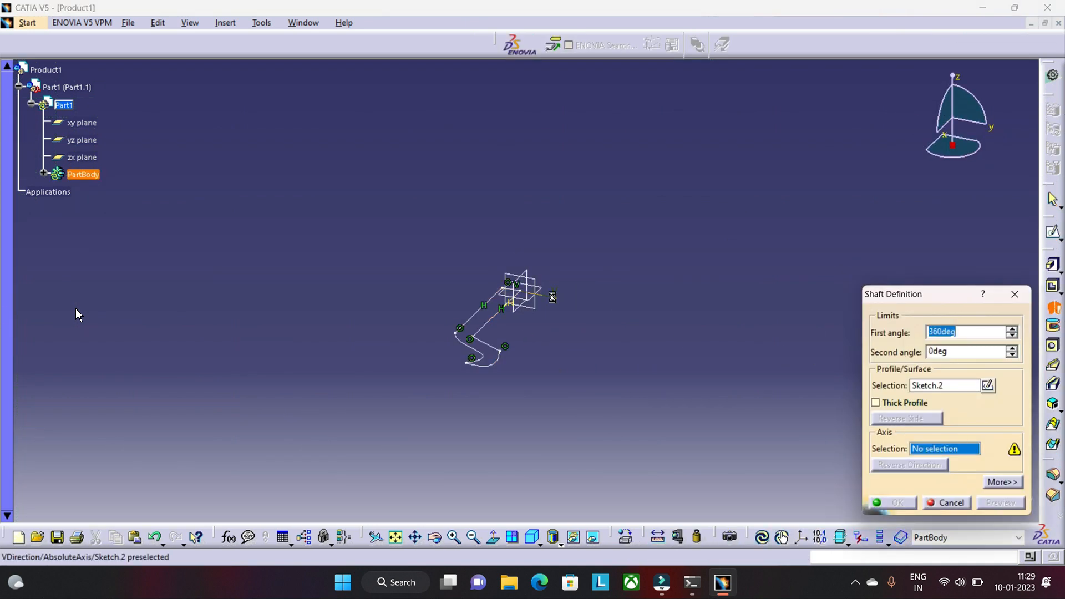
left_click(553, 294)
left_click(1010, 503)
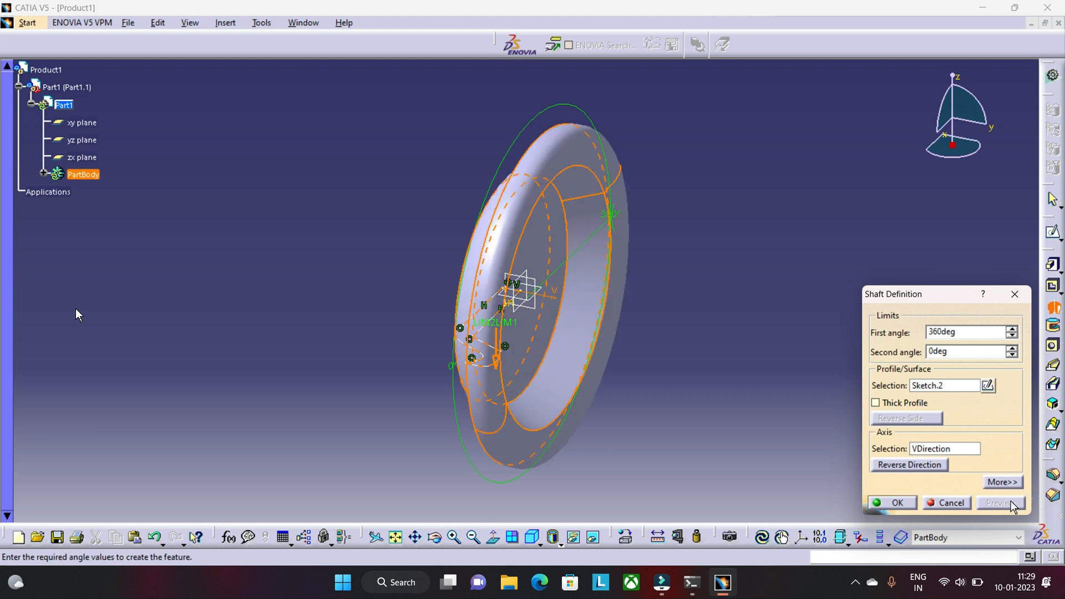
left_click(907, 504)
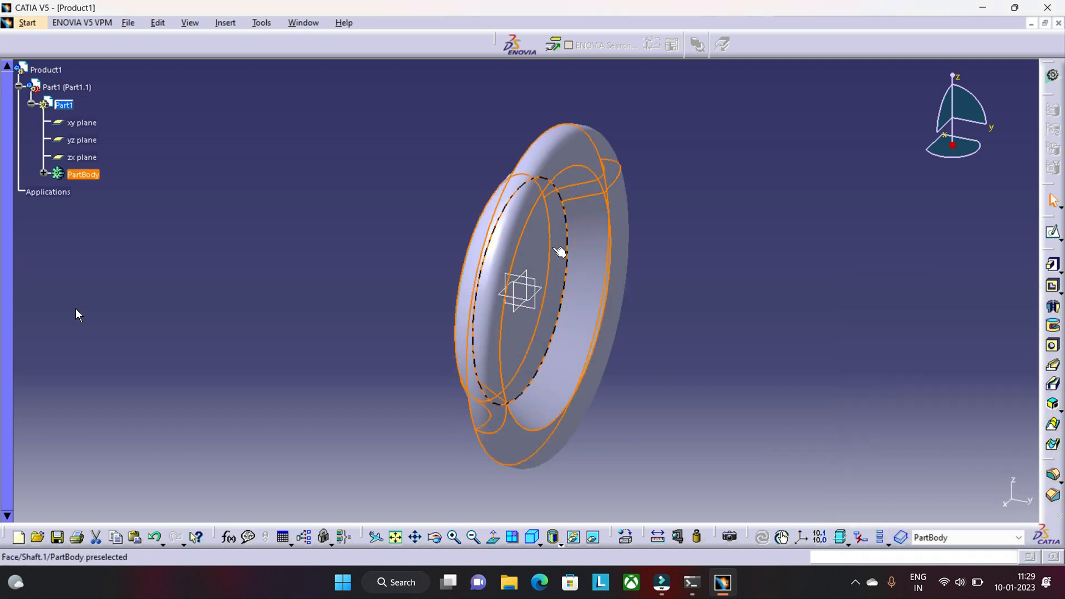
Examine the revolved body's upper and under sides from several angles.
left_click(436, 538)
left_click_drag(602, 327, 596, 356)
left_click(809, 205)
left_click(435, 537)
left_click_drag(803, 338, 341, 348)
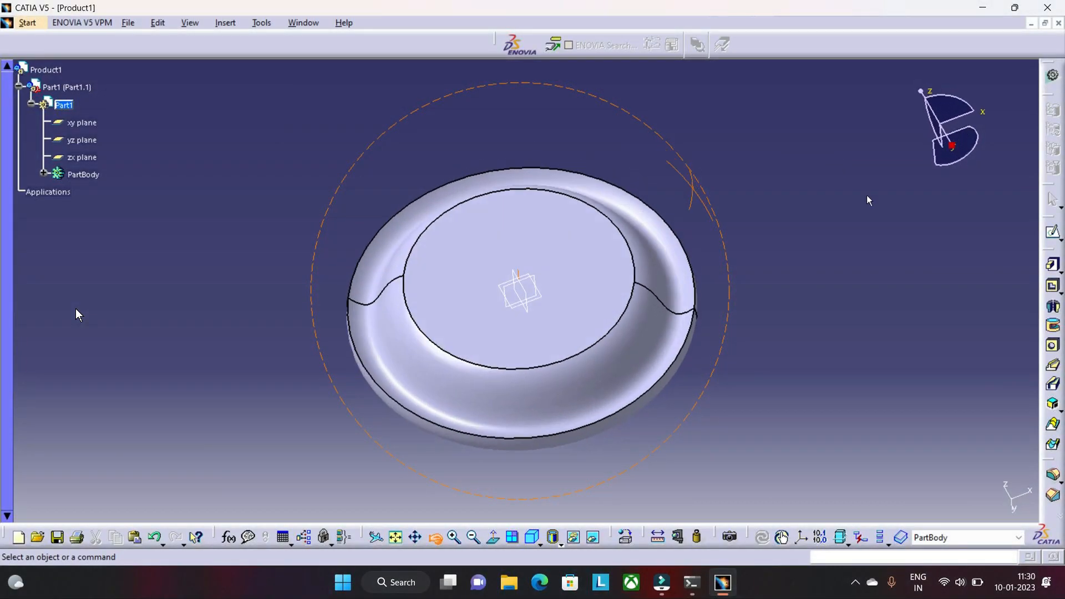
left_click_drag(868, 197, 445, 286)
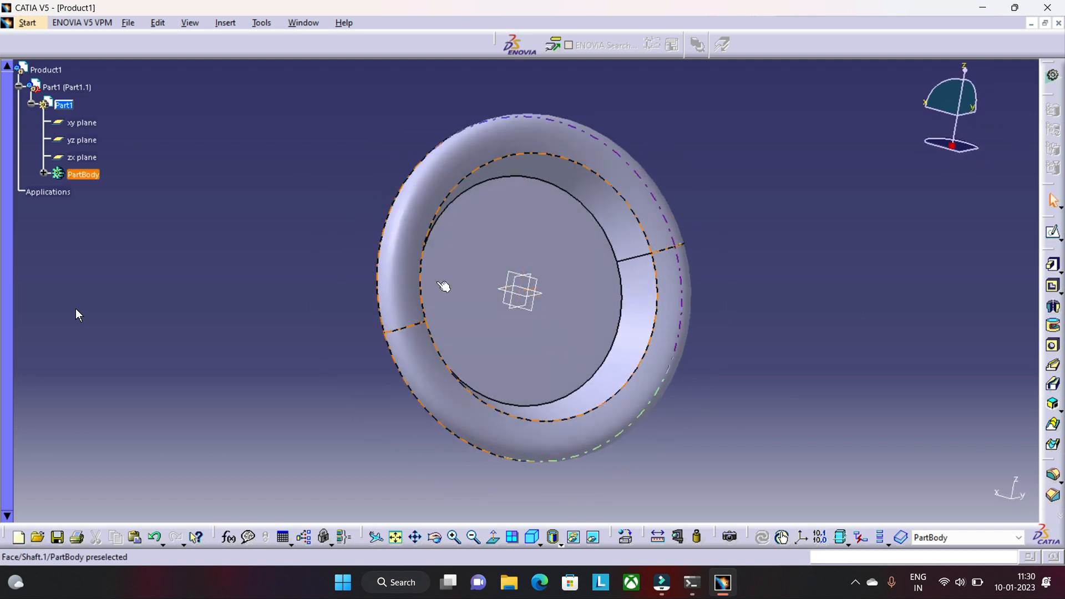
left_click(454, 539)
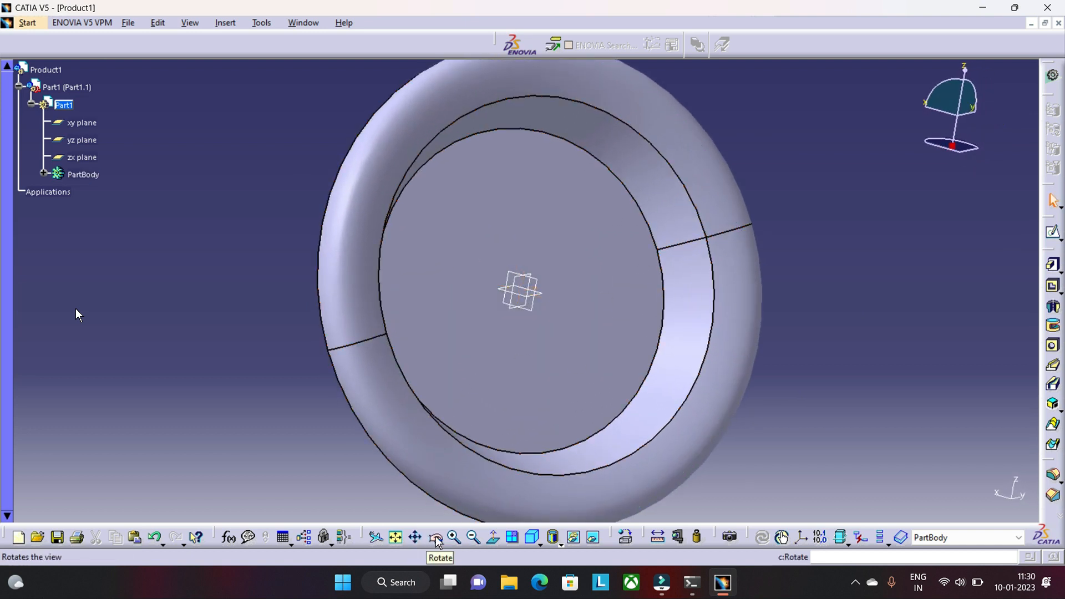
left_click(435, 538)
left_click_drag(654, 281, 676, 227)
Review the shaft's sketch contents in the specification tree, including its absolute axis, geometry and constraints.
left_click(43, 174)
left_click(57, 191)
left_click(69, 208)
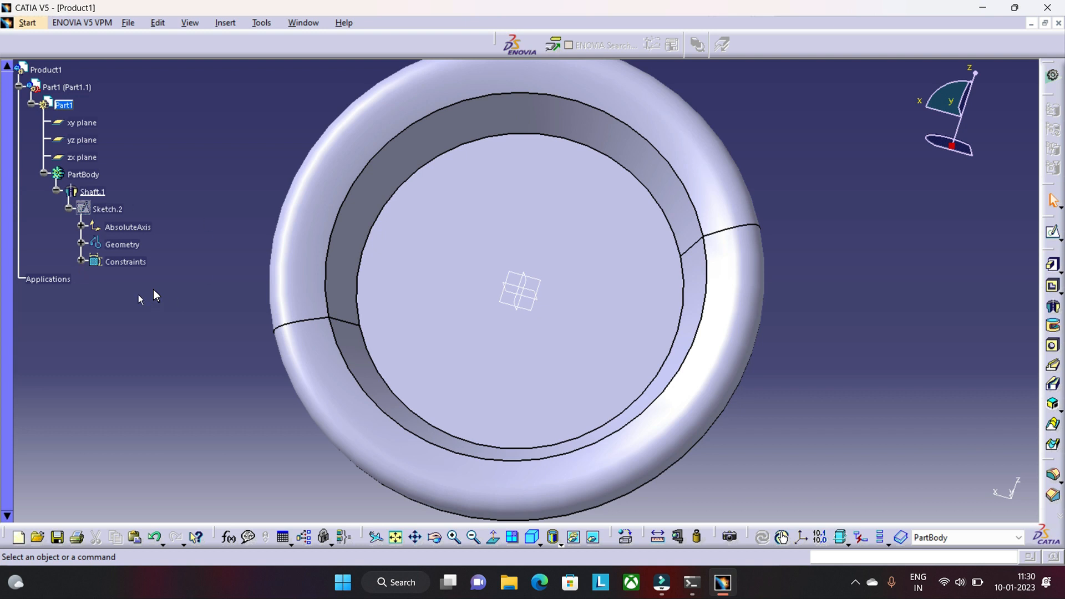
left_click(82, 227)
left_click(81, 296)
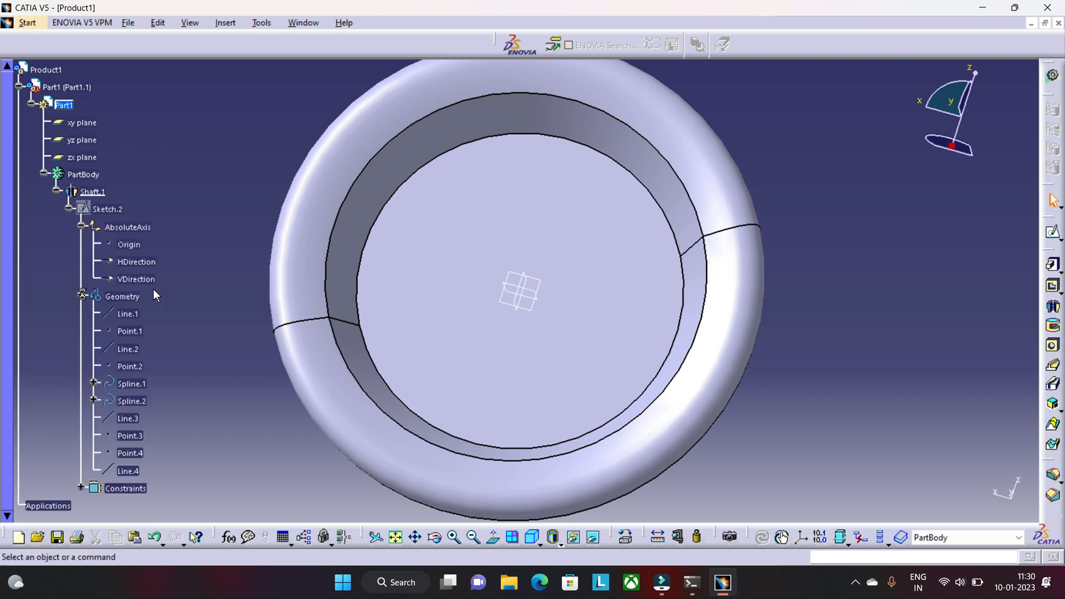
scroll(192, 356, "down", 1)
left_click(81, 442)
scroll(181, 269, "down", 2)
scroll(186, 294, "up", 4)
scroll(186, 295, "down", 3)
scroll(187, 300, "down", 1)
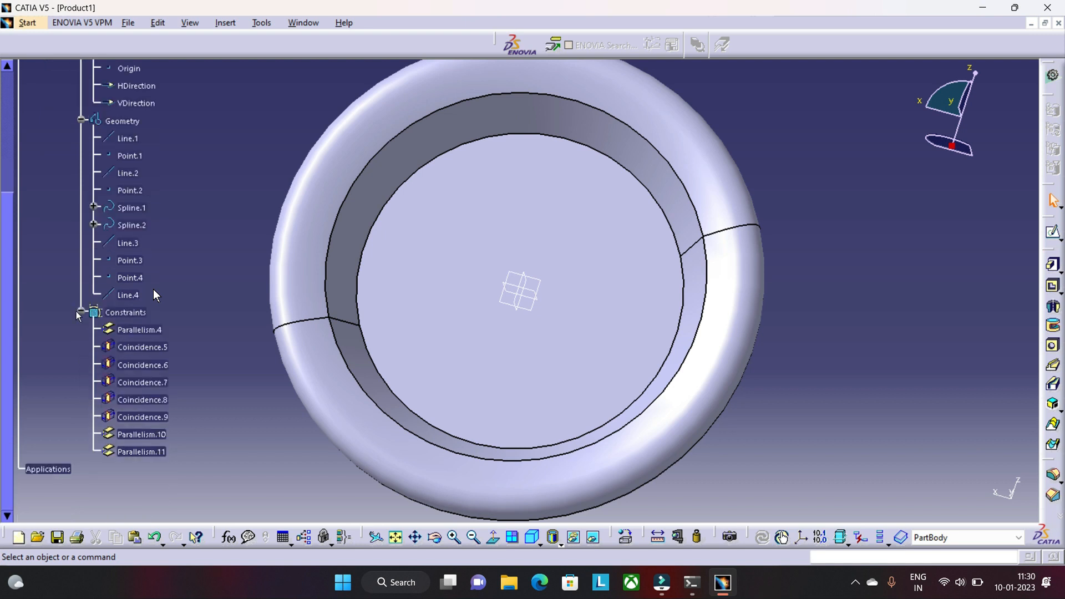
left_click(81, 312)
left_click(82, 121)
scroll(144, 172, "up", 4)
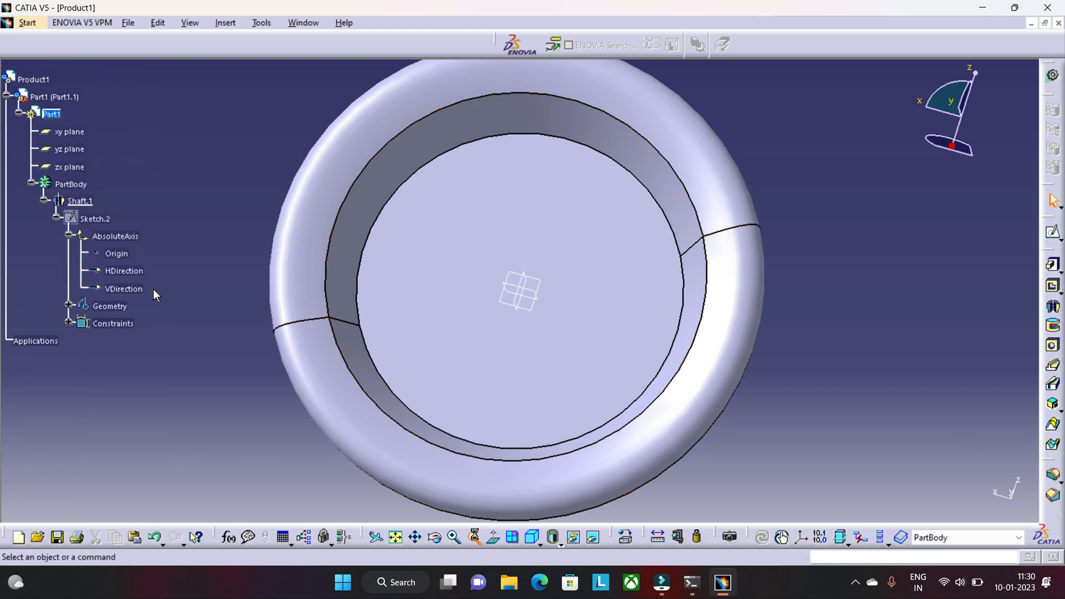
left_click(473, 538)
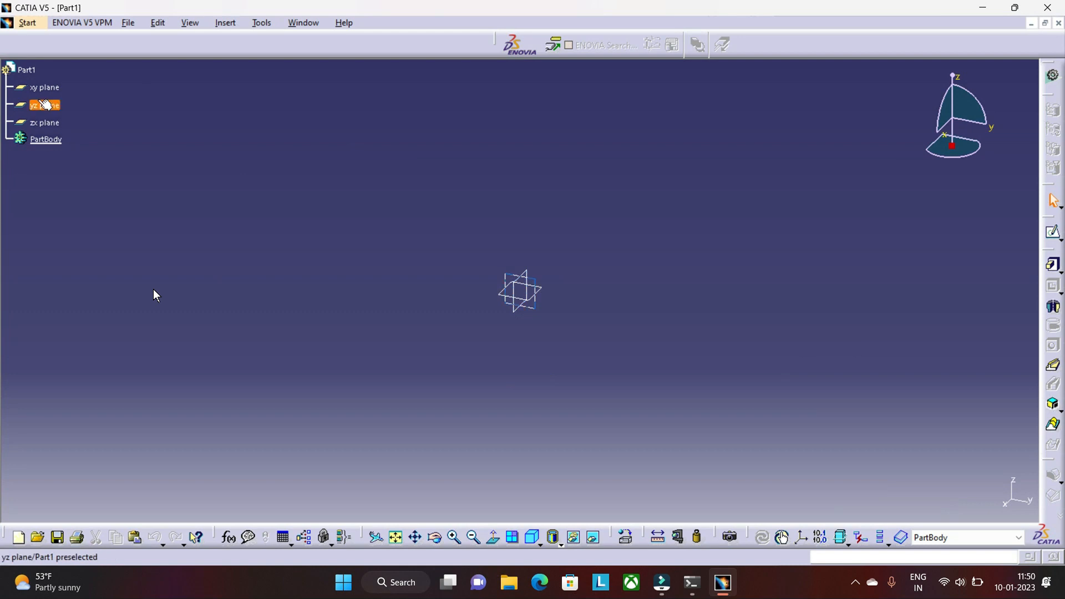
Start a sketch on the xy plane with a 20 mm horizontal line from the origin and a 10 mm vertical line down from its end.
left_click(45, 88)
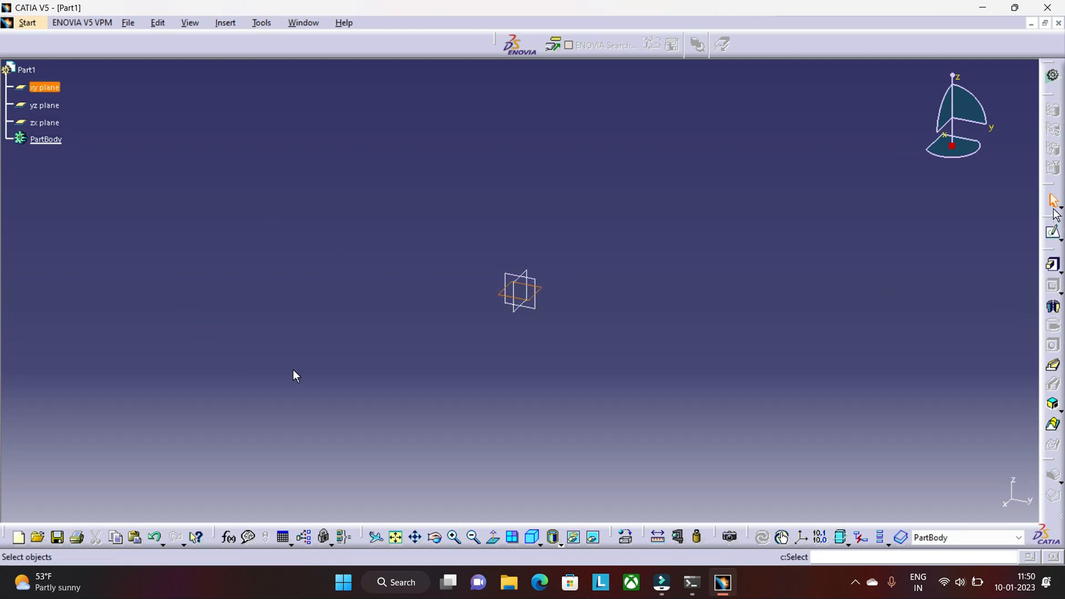
left_click(1054, 233)
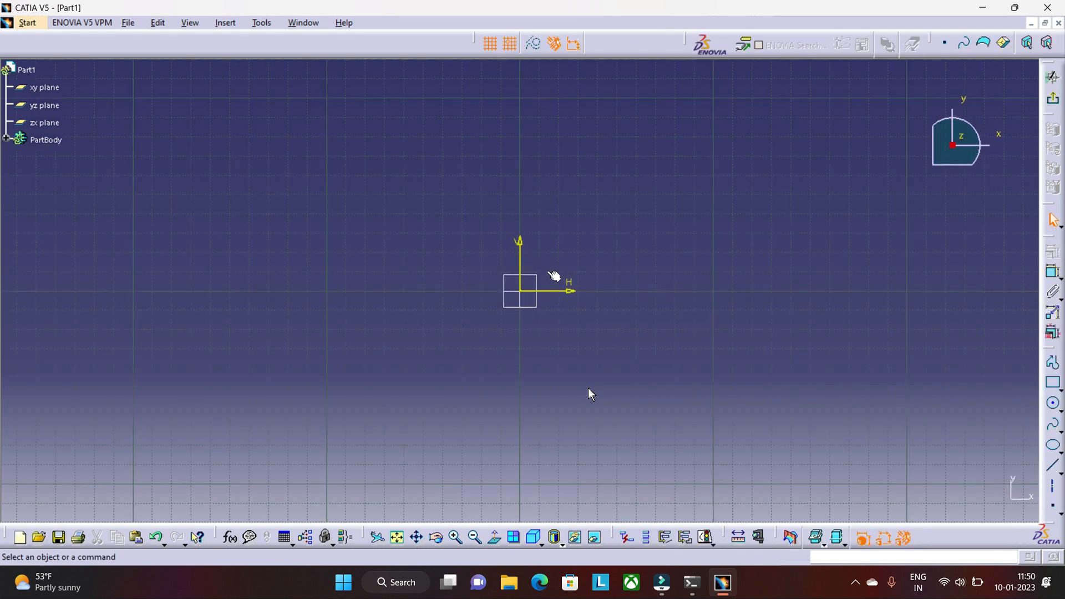
left_click(1054, 469)
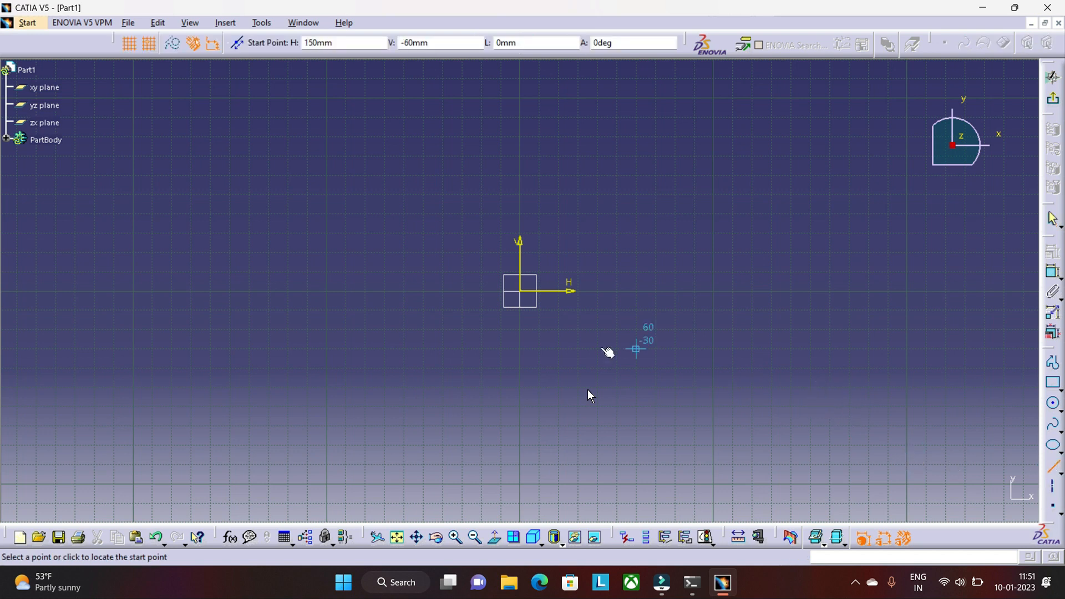
left_click(522, 295)
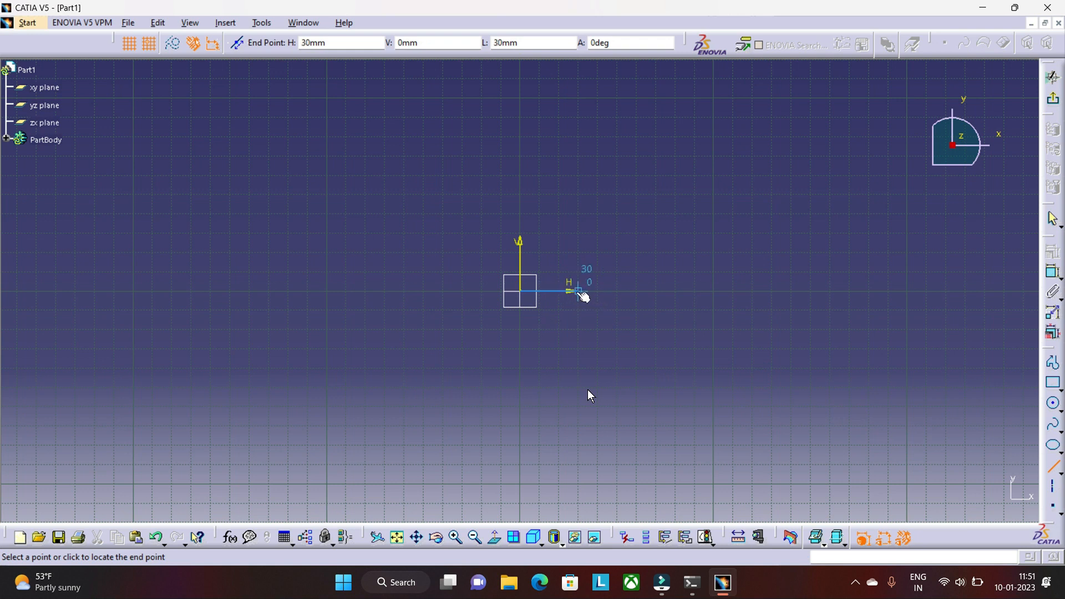
left_click(568, 292)
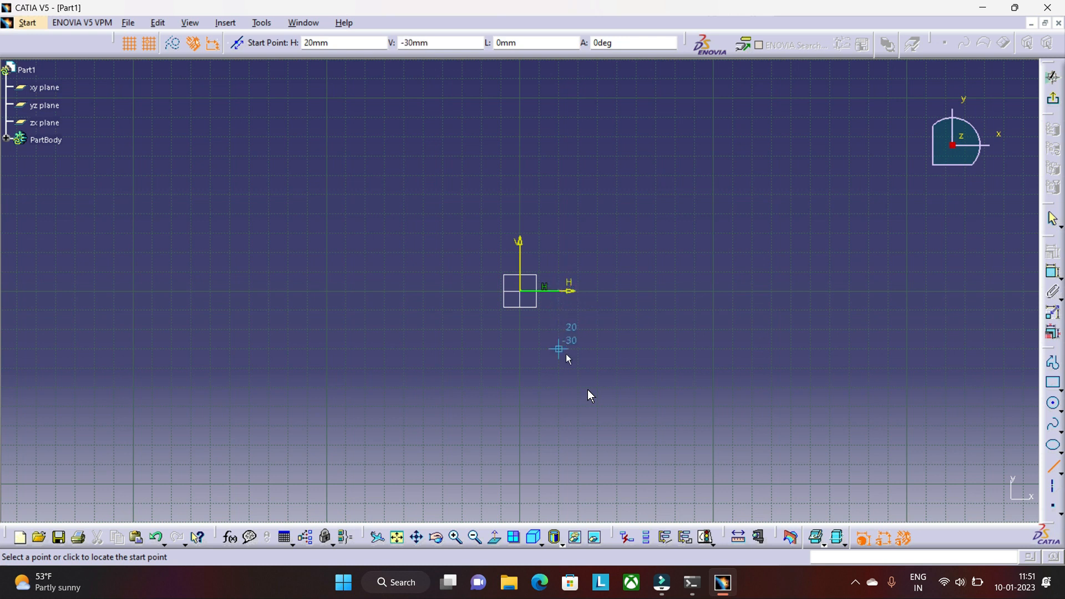
left_click(559, 291)
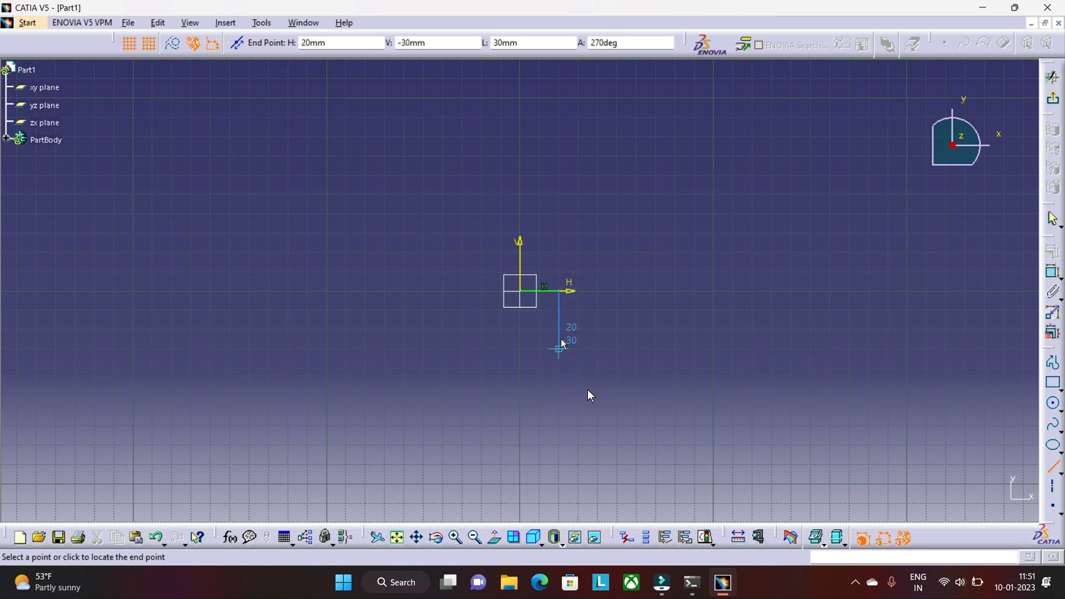
left_click(558, 310)
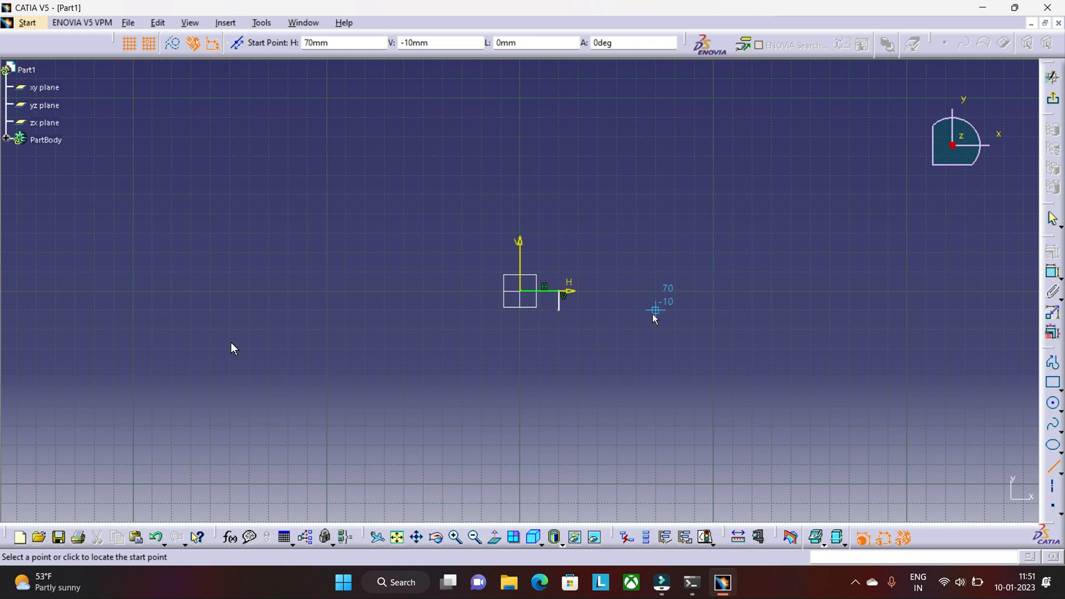
Continue the profile with a 40 mm horizontal line at V -10 mm and a 10 mm vertical line up to the horizontal axis at H 60 mm.
left_click(636, 310)
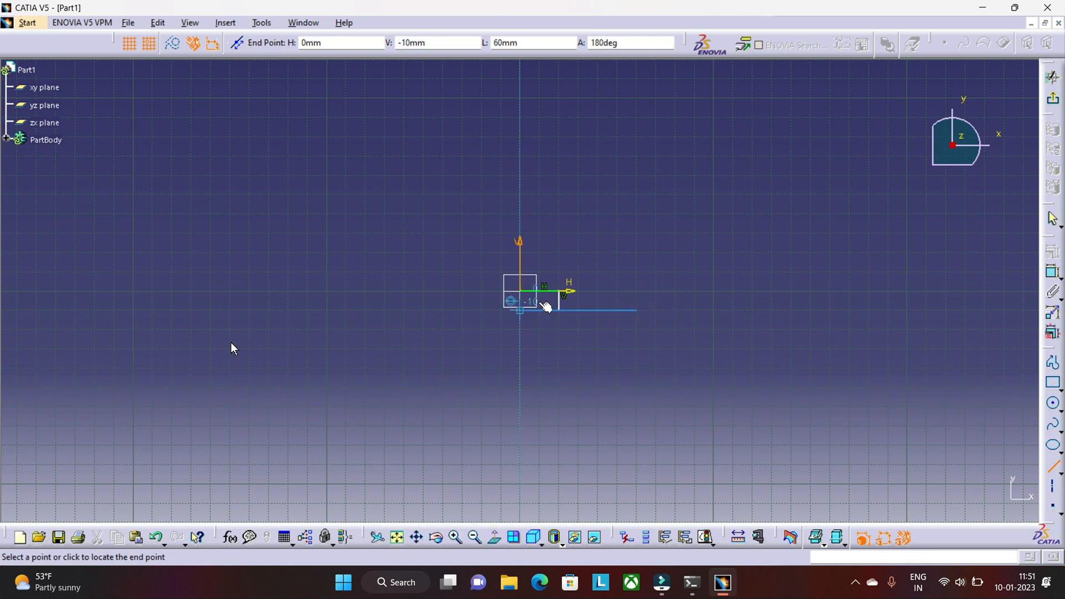
left_click(560, 310)
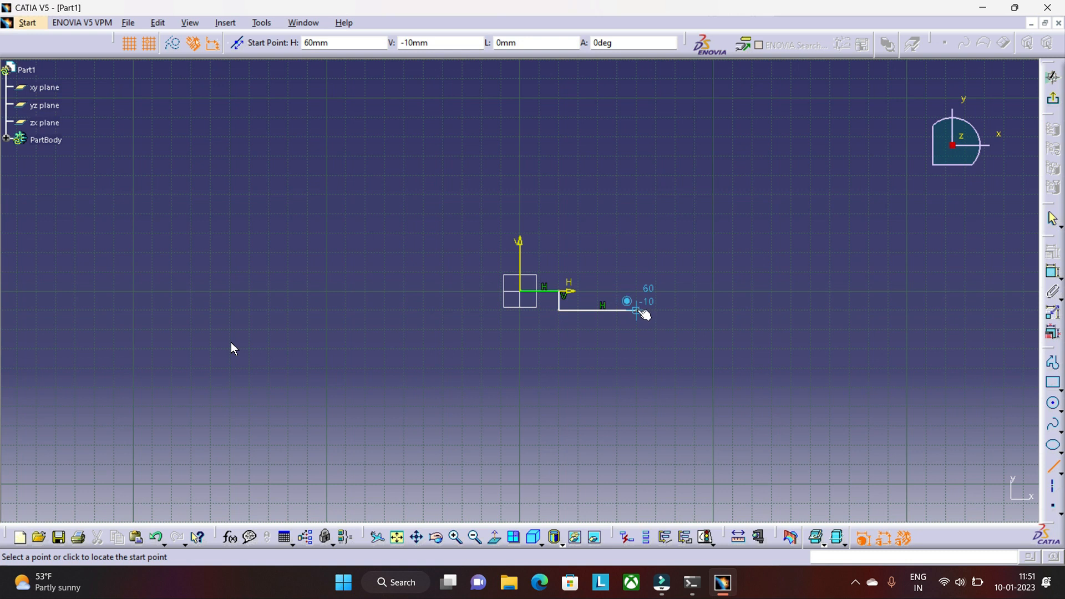
left_click(636, 310)
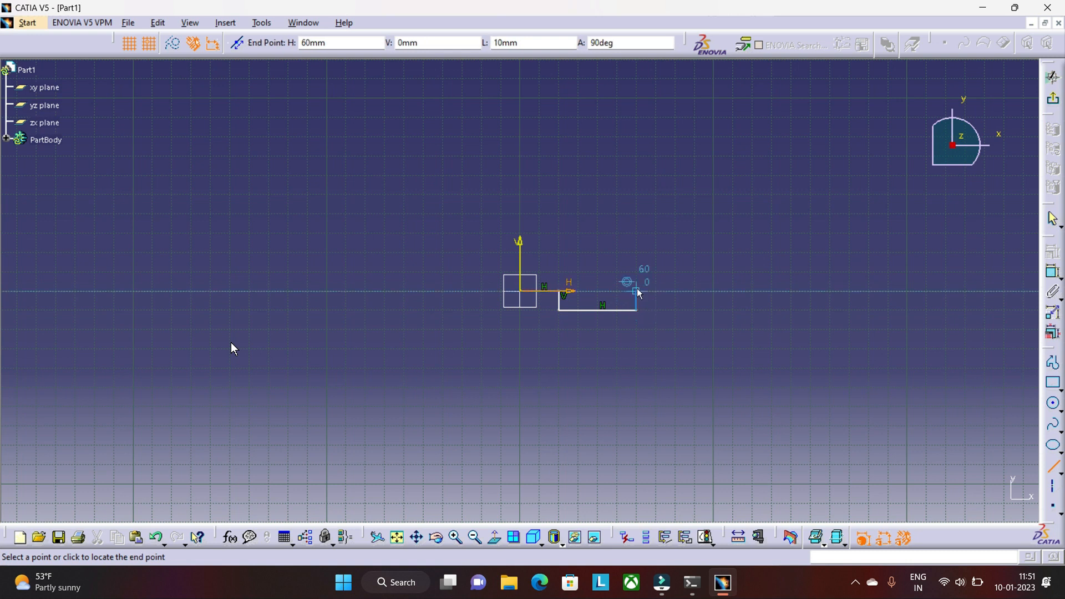
left_click(637, 290)
Extend the profile with a 20 mm horizontal line along the axis to H 80 mm and a 10 mm vertical line up from its end.
left_click(637, 290)
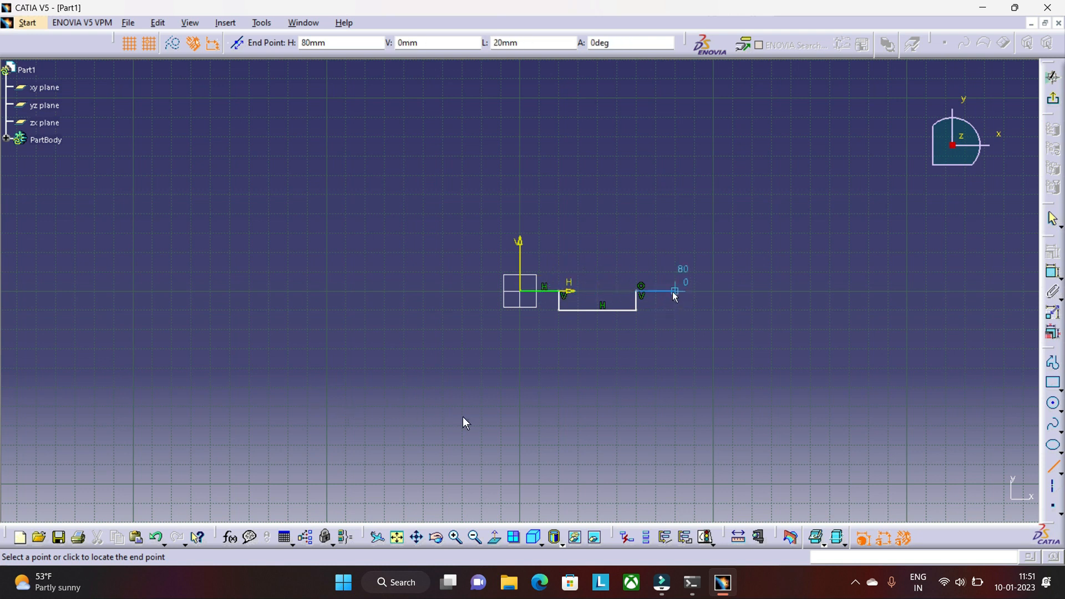
left_click(674, 291)
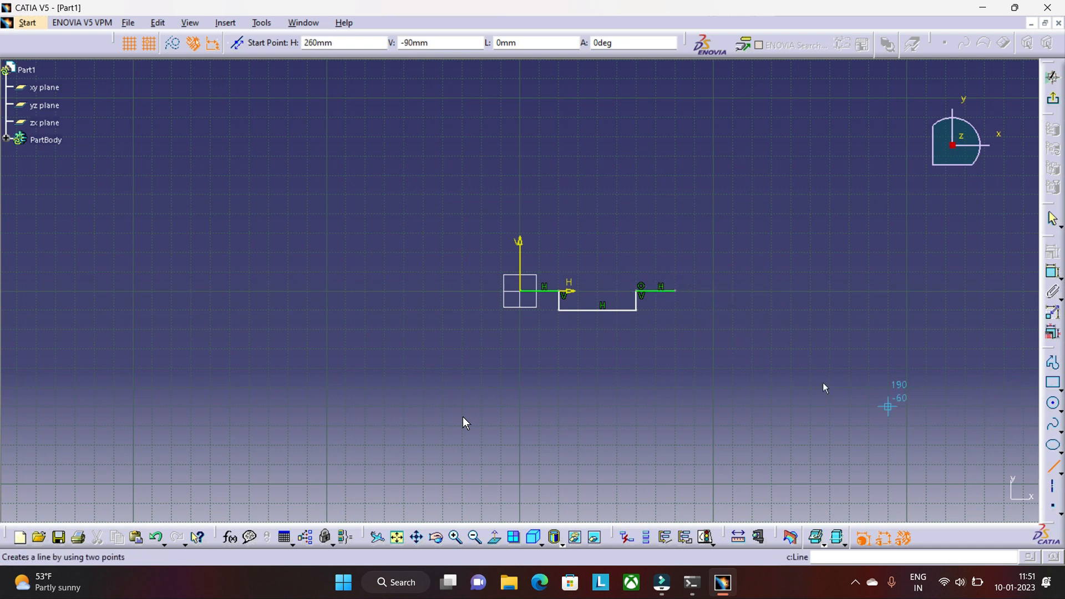
left_click(673, 292)
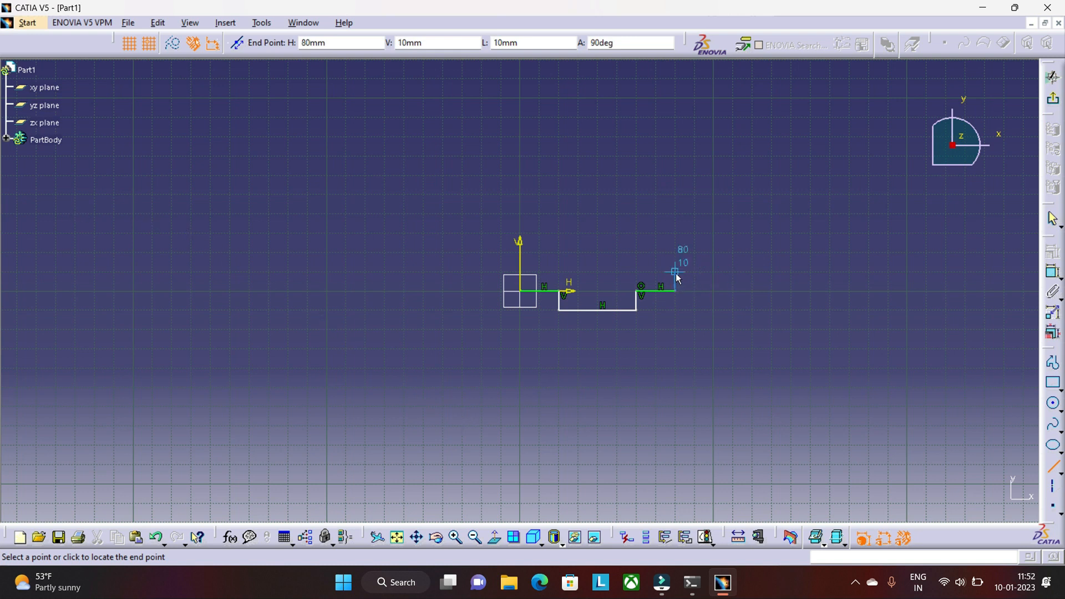
left_click(675, 273)
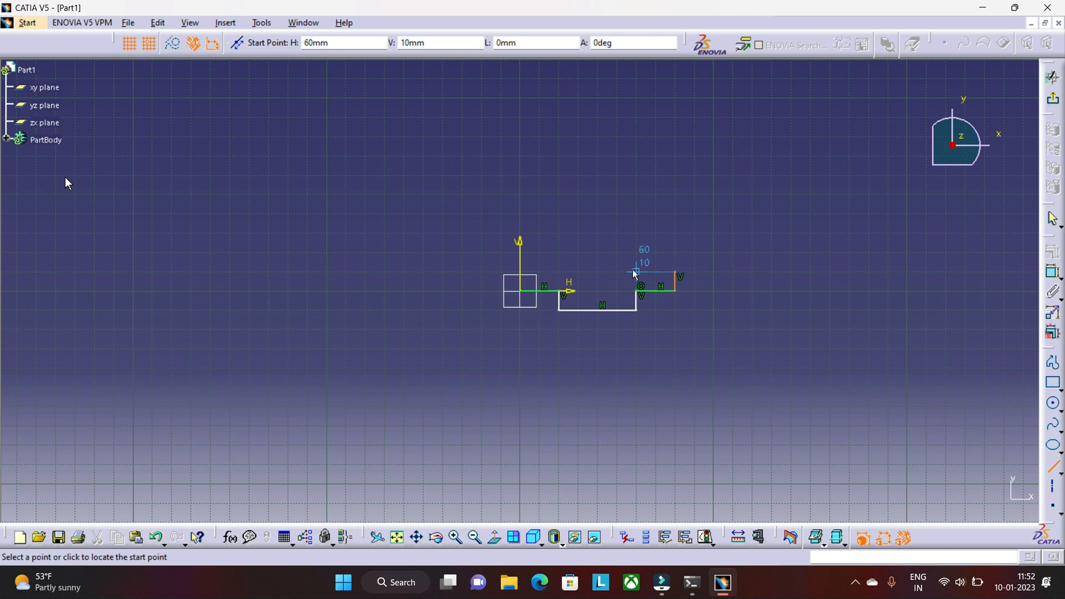
Draw the profile's upper edge at V 10 mm as a 20 mm and a 60 mm horizontal line reaching the vertical axis.
left_click(636, 273)
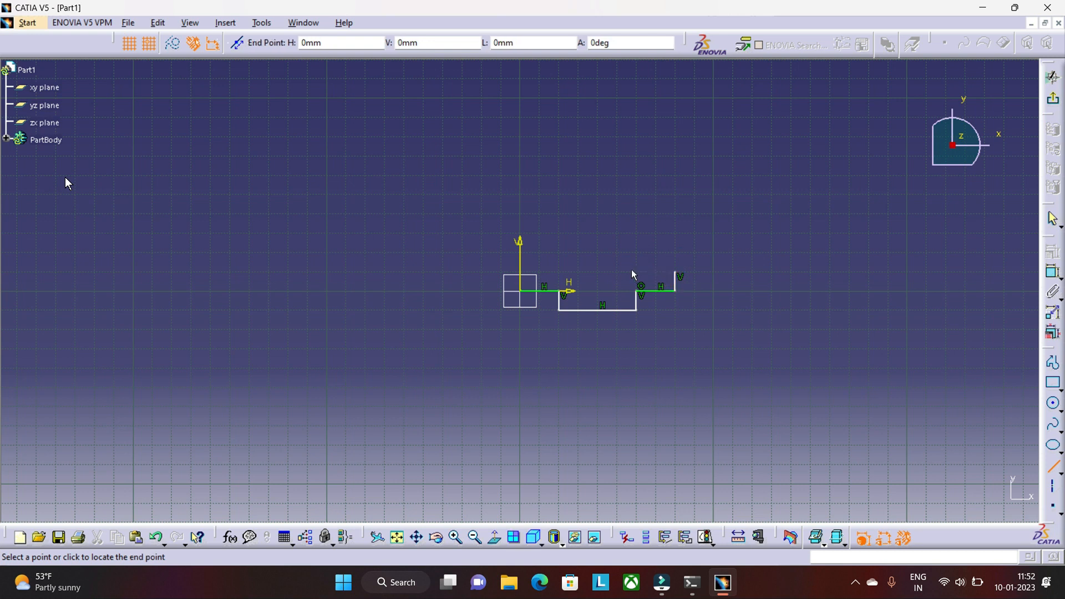
left_click(675, 272)
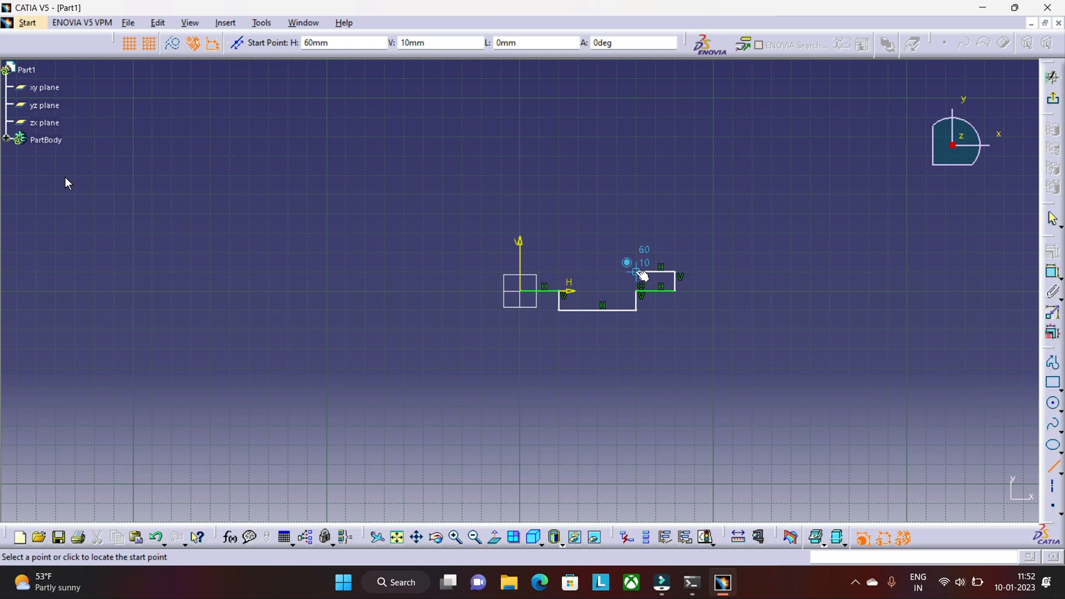
left_click(636, 272)
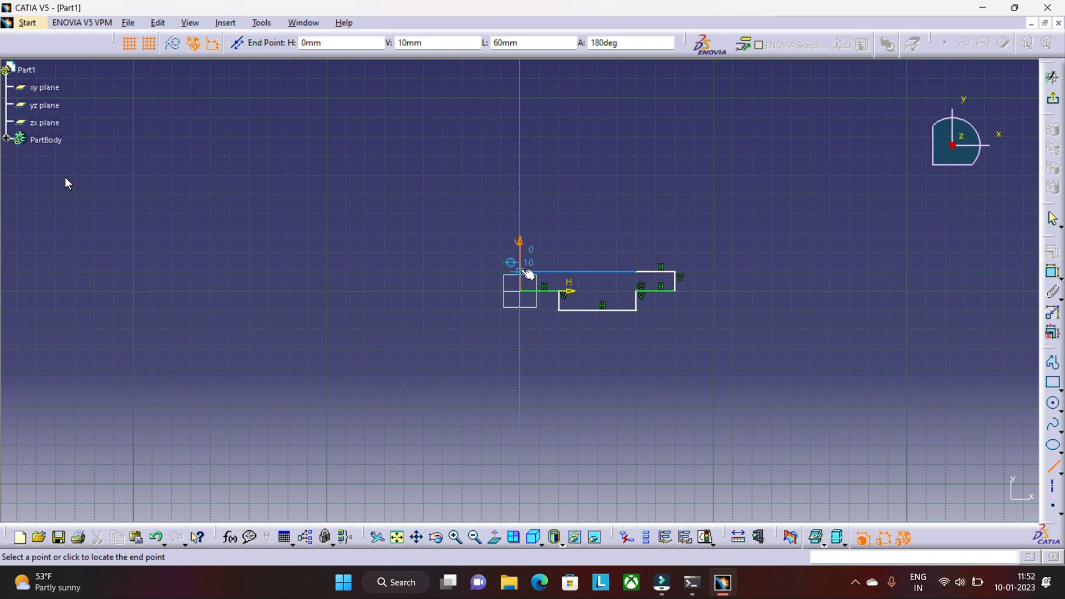
double_click(521, 272)
Close the profile with a 10 mm vertical line between the upper edge and the origin.
left_click(520, 290)
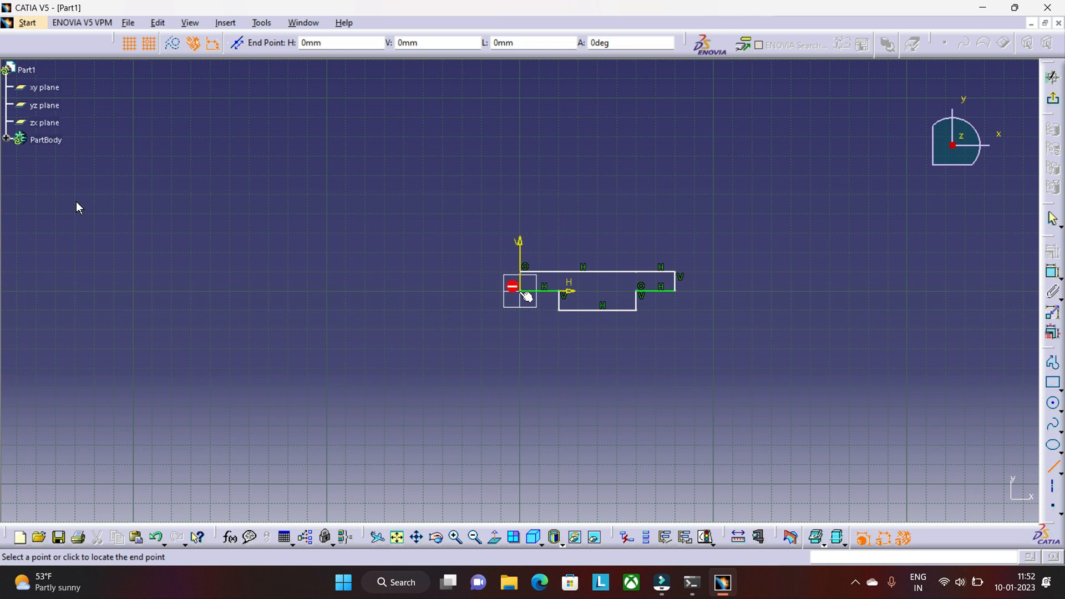
left_click(1054, 467)
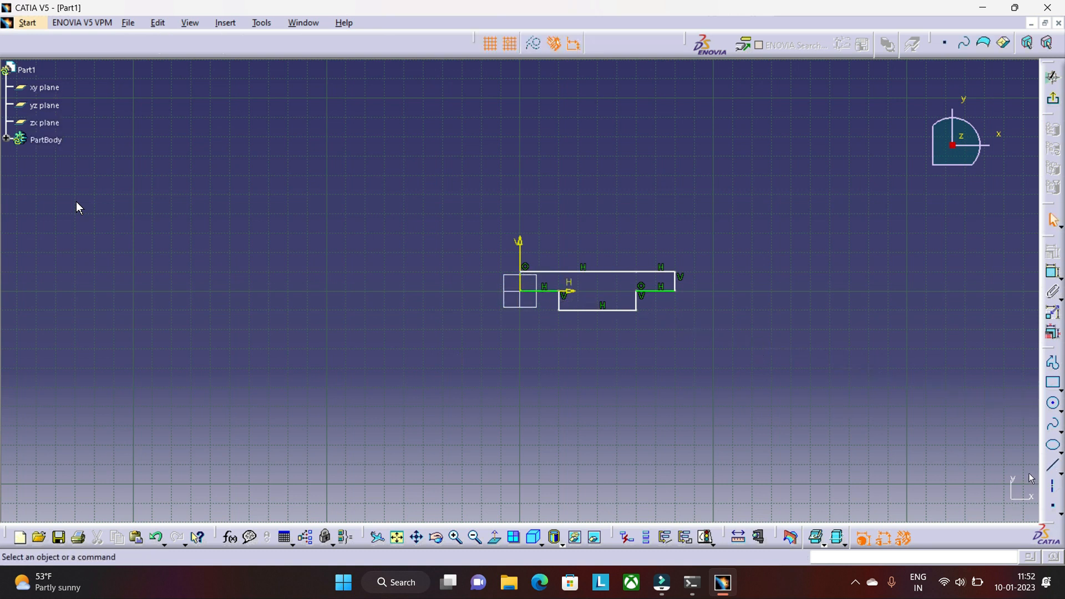
left_click(1054, 468)
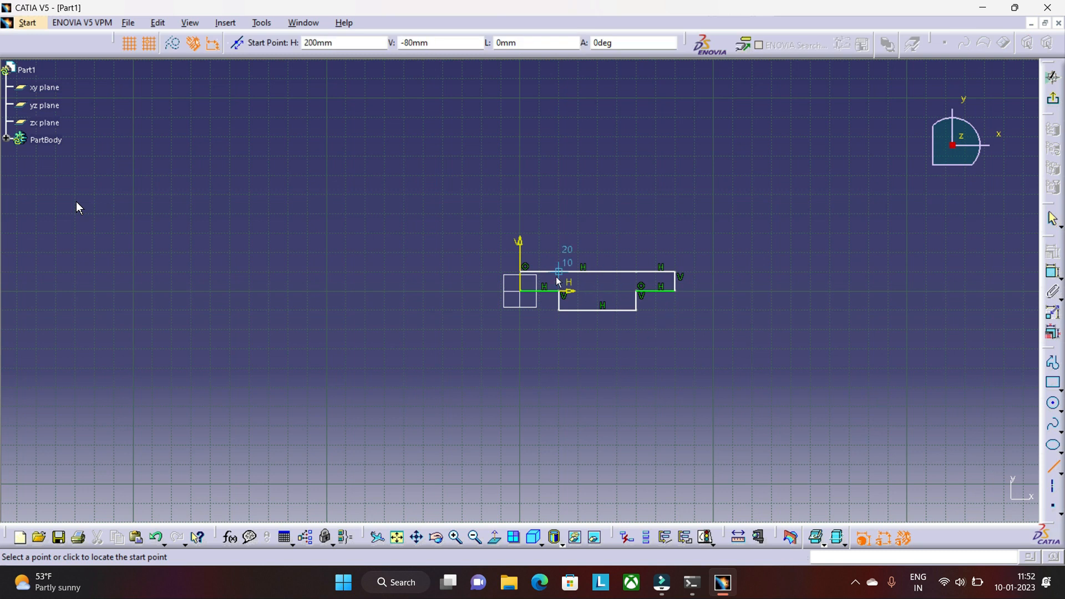
left_click(522, 290)
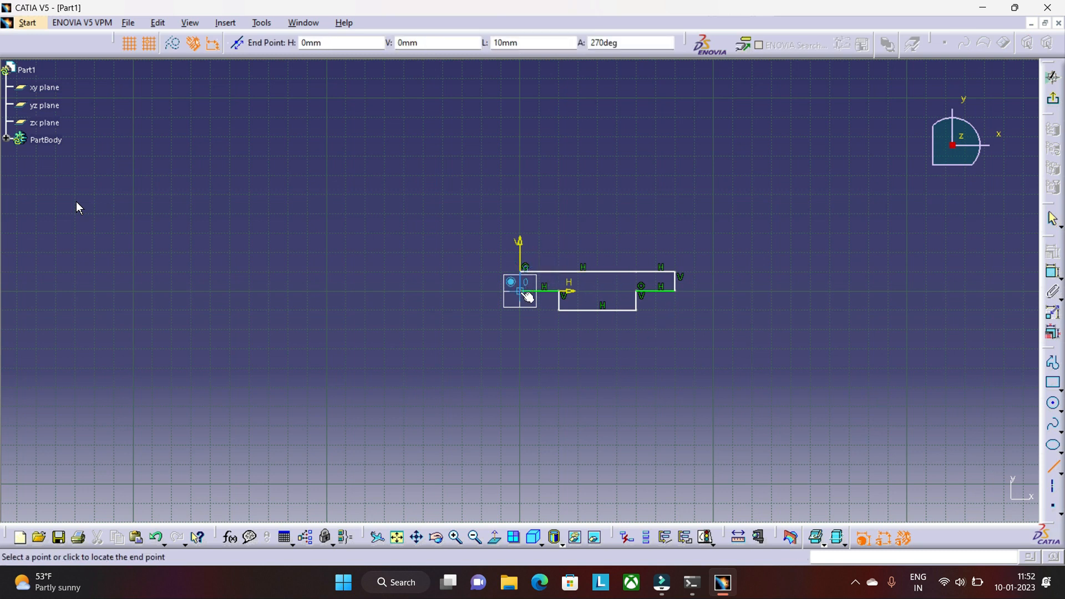
left_click(527, 291)
left_click(716, 340)
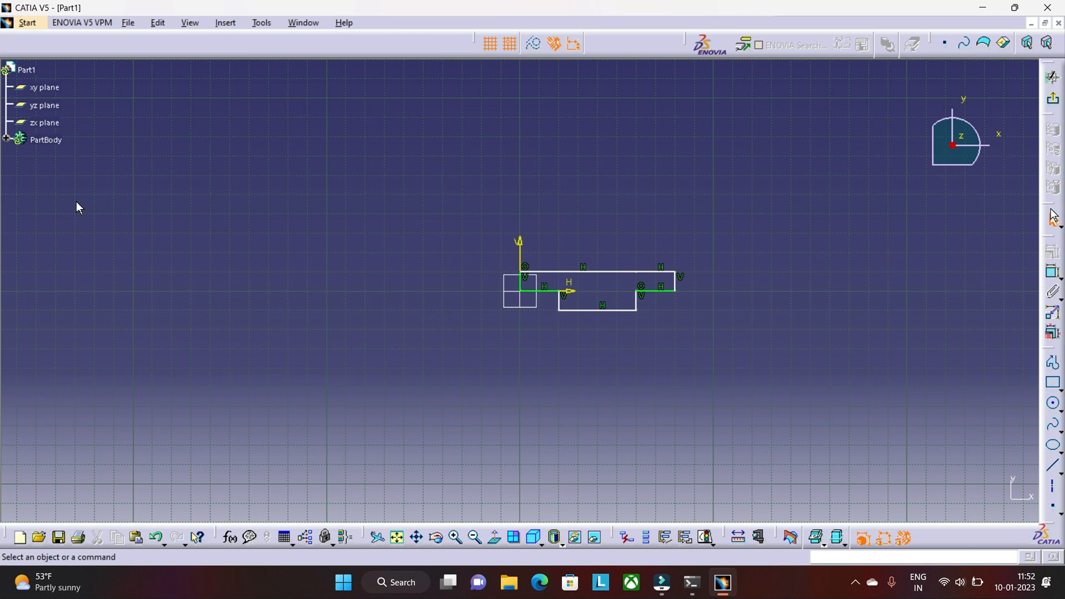
Exit the sketch and set up a 360-degree shaft of the profile with its 60 mm upper edge line as the axis.
left_click(1053, 104)
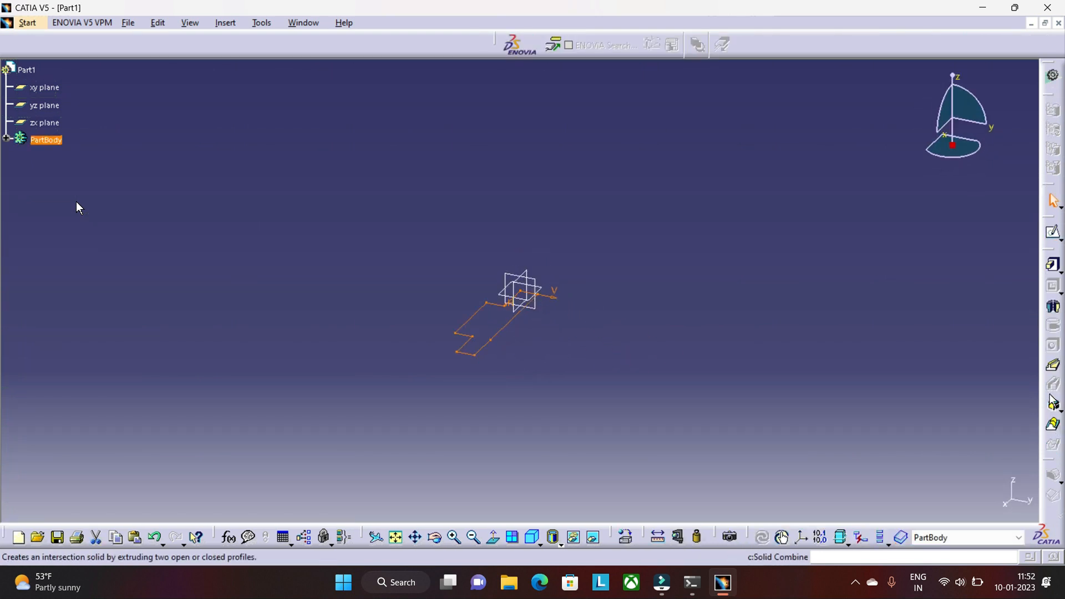
left_click(1054, 309)
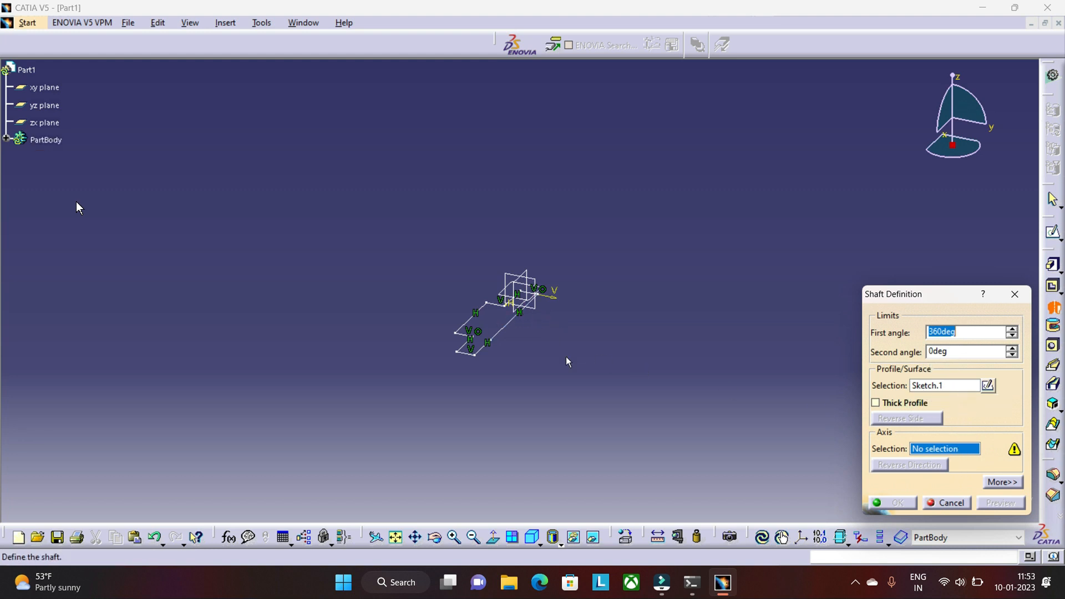
left_click(507, 335)
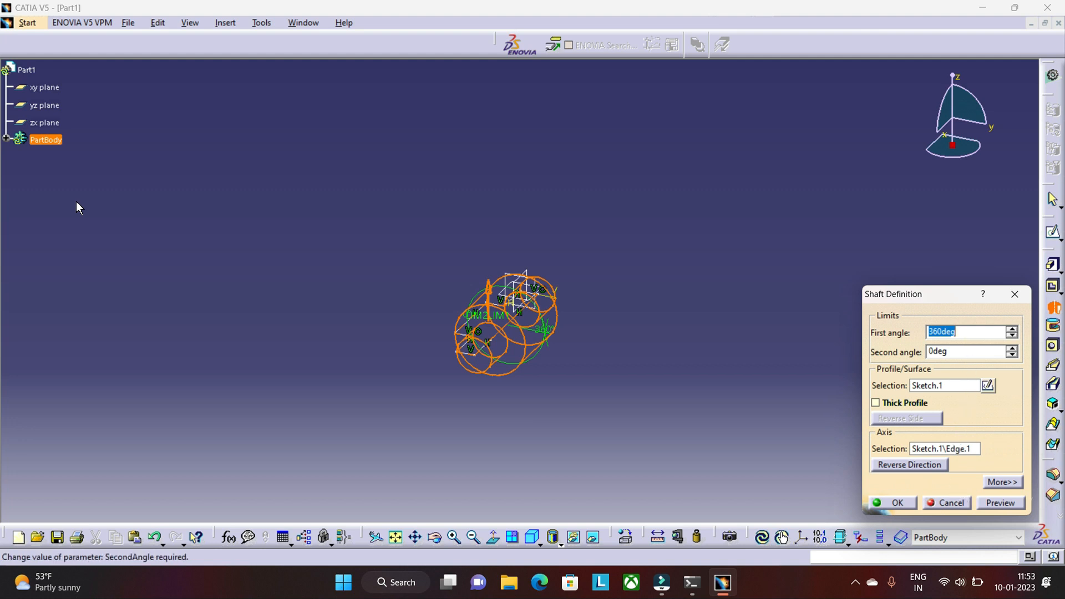
Try to preview the shaft with a second angle of 30 degrees and set the second angle back to 0 degrees.
left_click(947, 351)
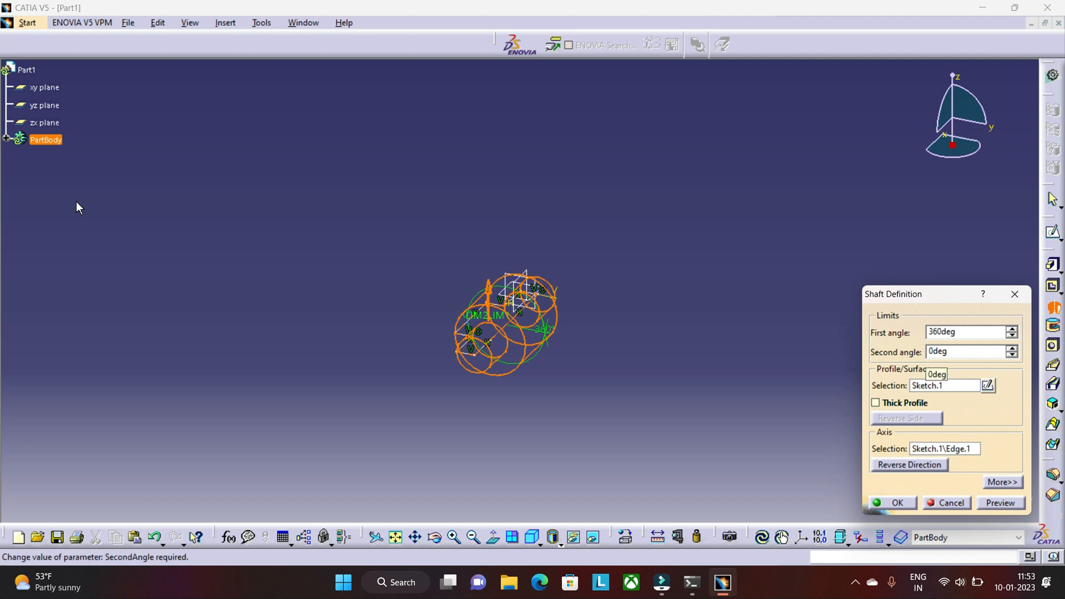
key("BackSpace")
key("BackSpace")
key("BackSpace")
type("30")
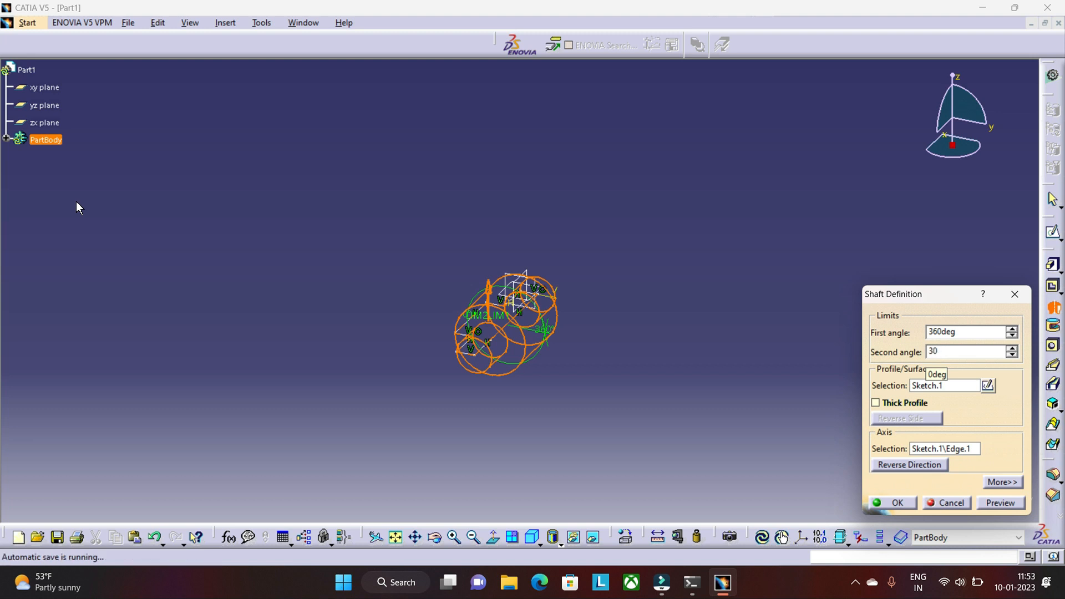
left_click(1001, 503)
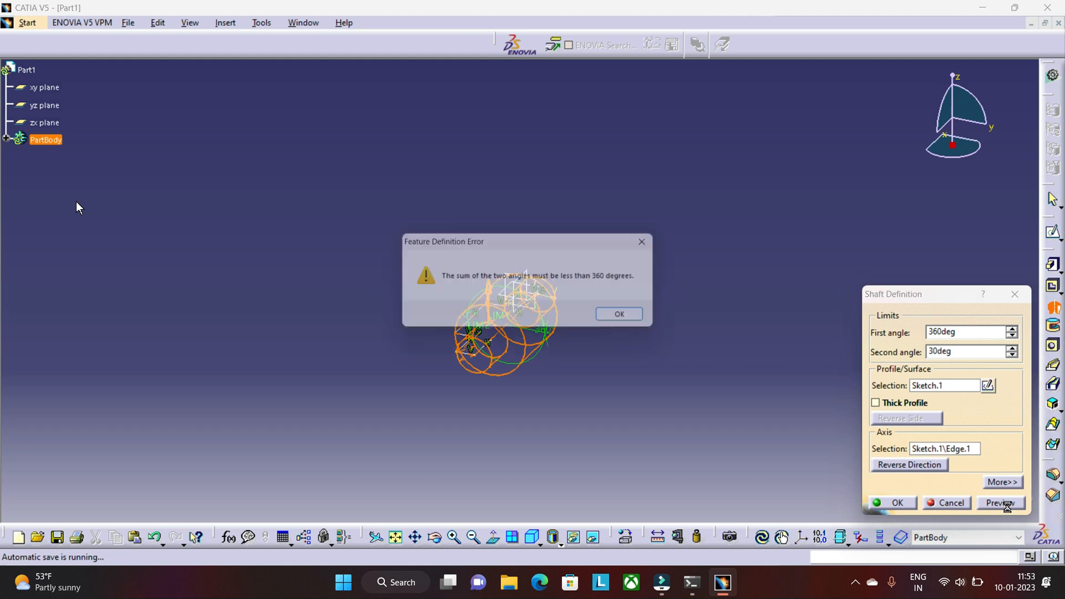
left_click(632, 320)
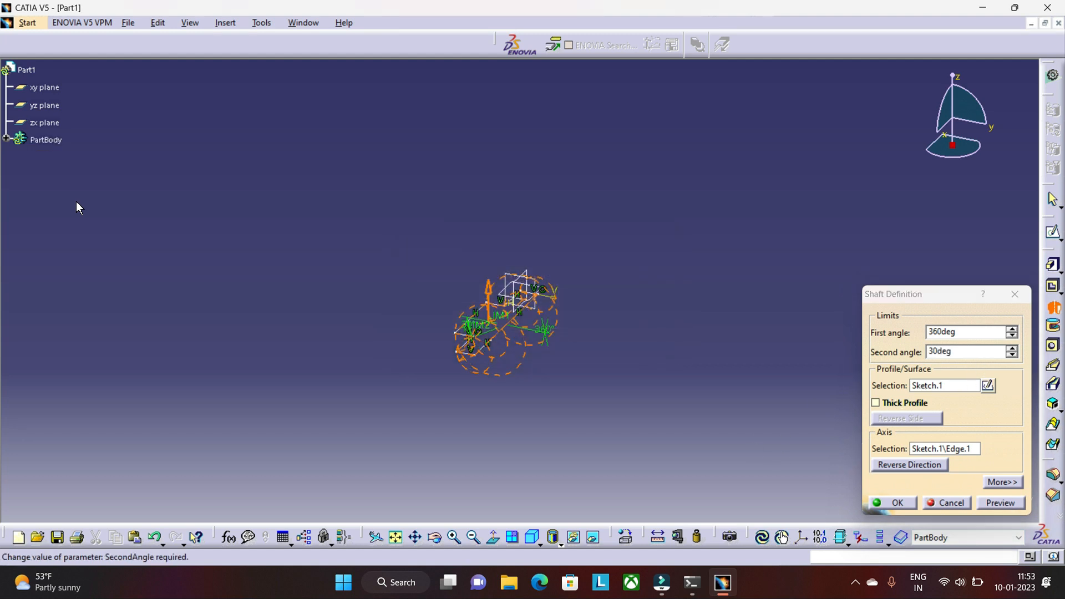
key("BackSpace")
key("BackSpace")
key("BackSpace")
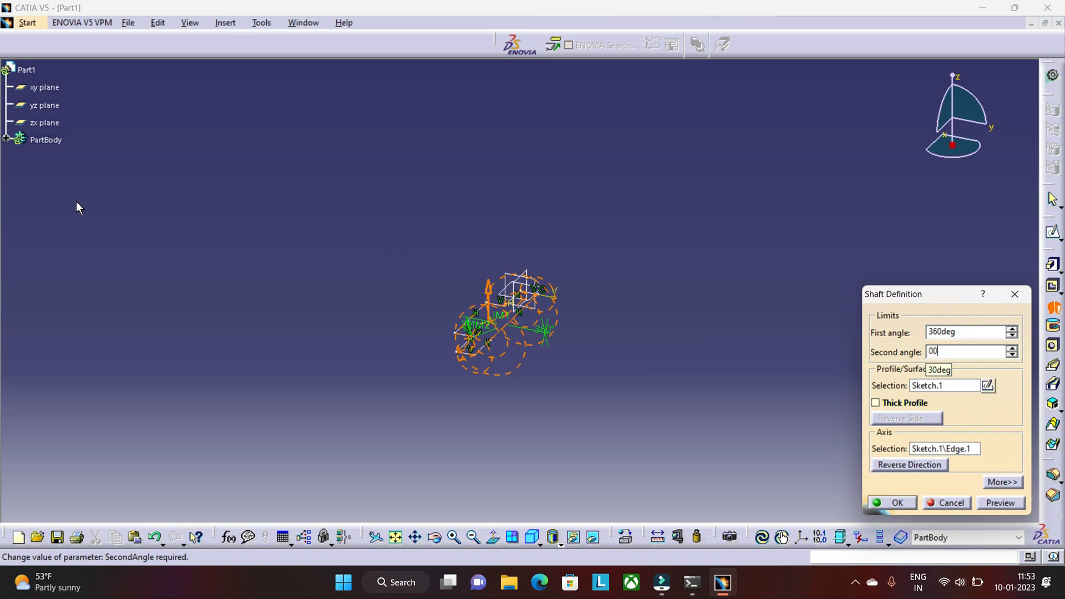
type("00")
key("Return")
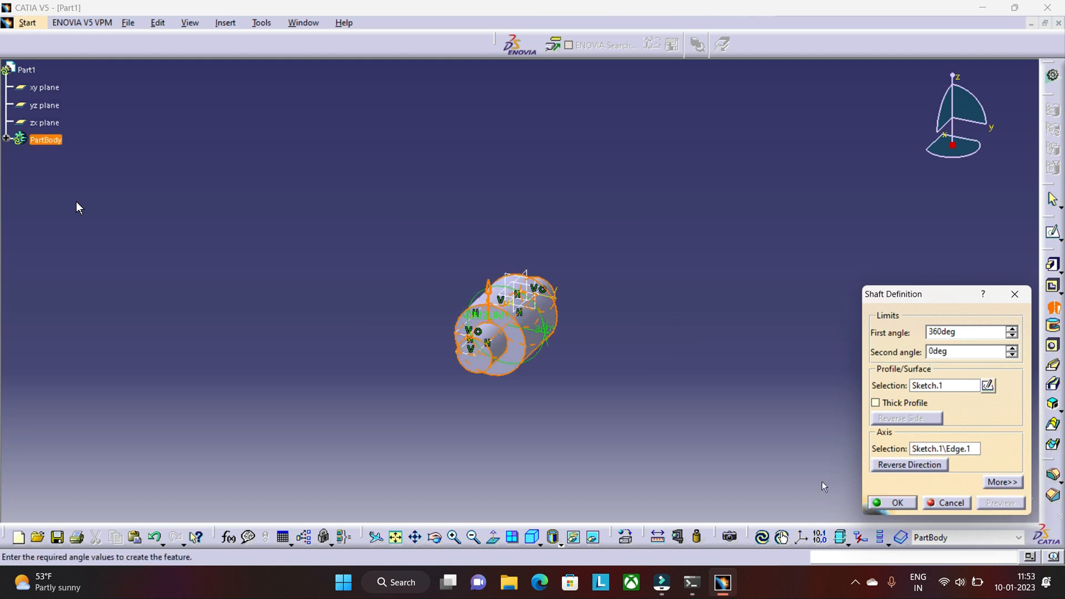
Turn on the shaft's thick profile option with Thickness1 at 5 mm and create the shaft.
left_click(875, 402)
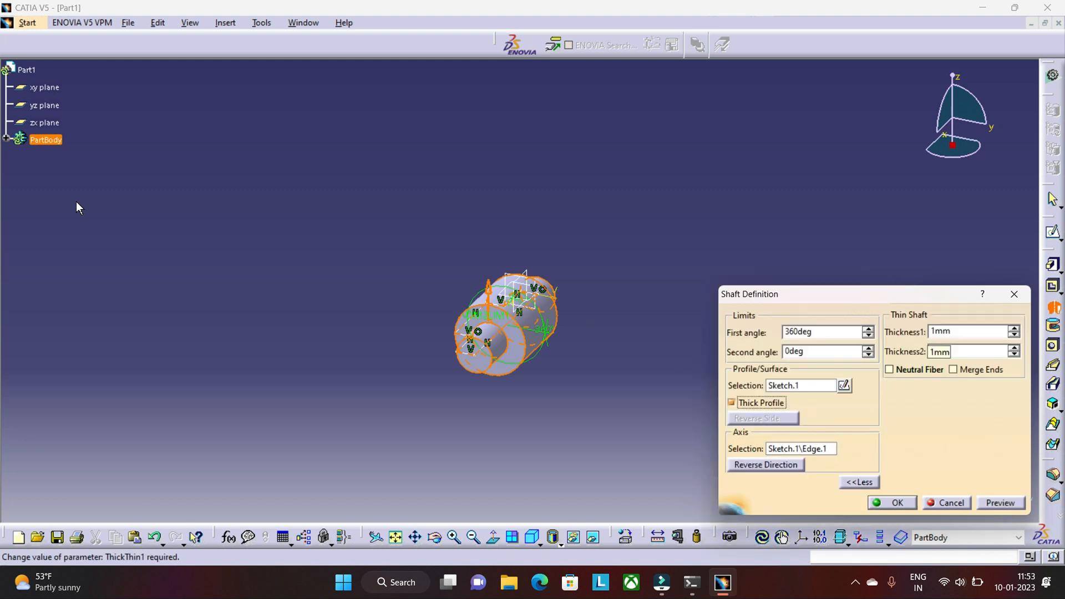
left_click(956, 332)
key("BackSpace")
key("BackSpace")
key("BackSpace")
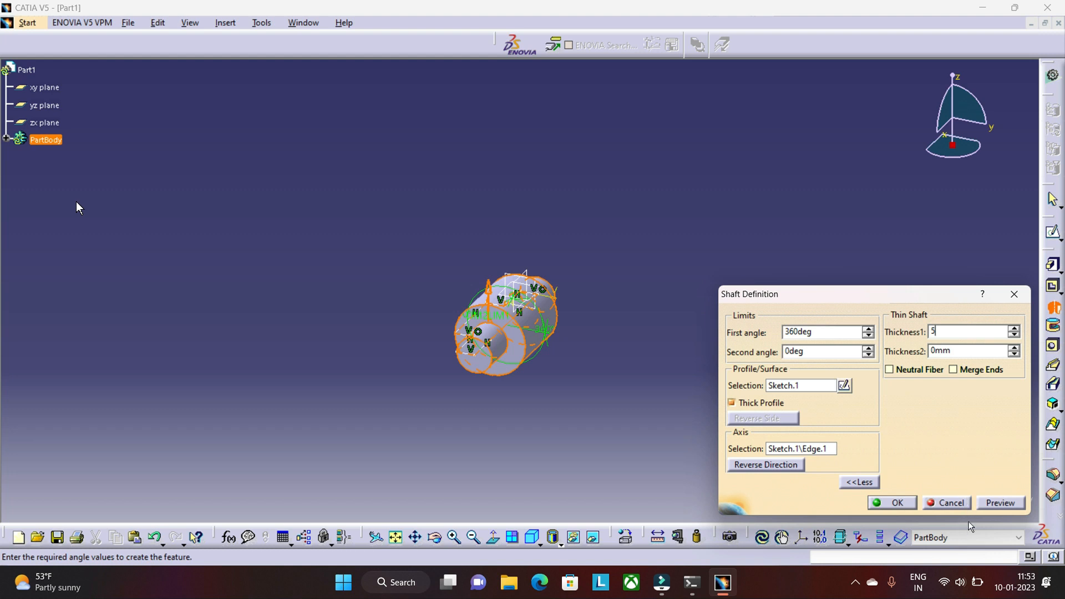
left_click(990, 506)
left_click(749, 465)
left_click(749, 465)
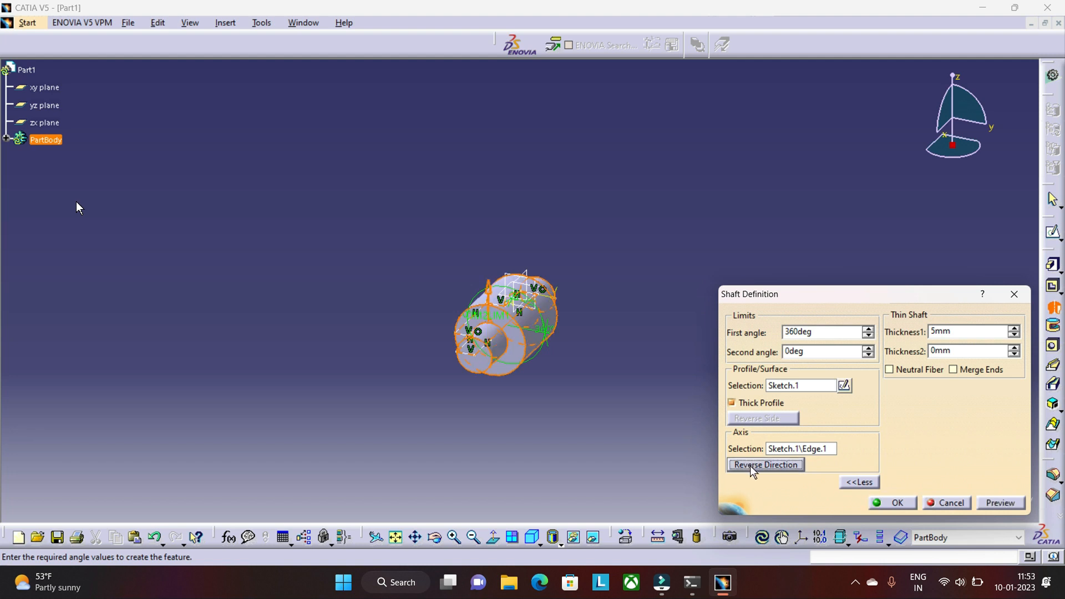
left_click(900, 502)
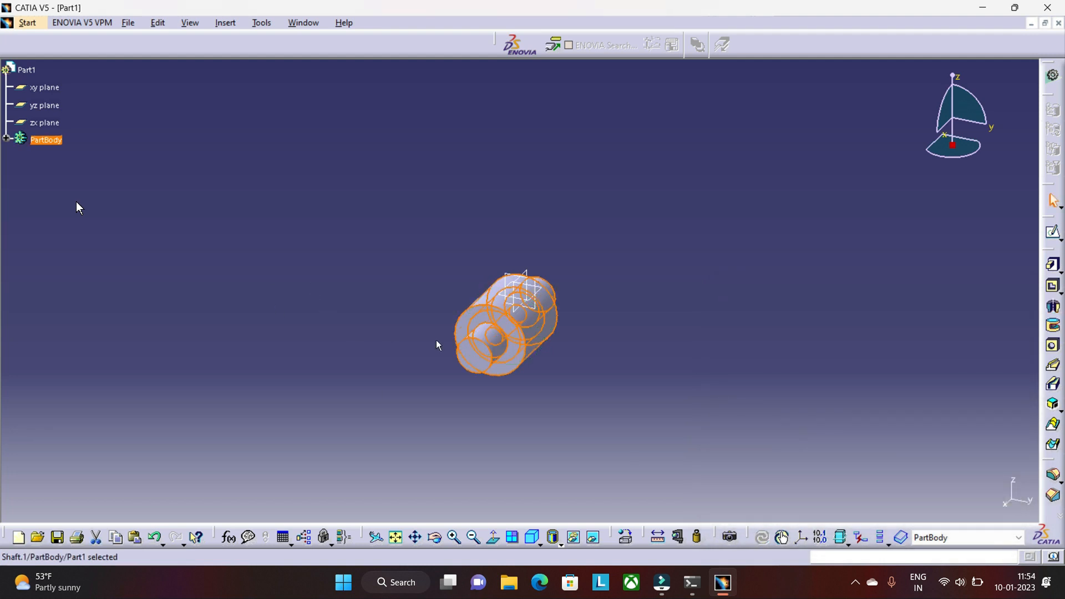
Examine the finished stepped shaft up close and from another viewing angle.
left_click(617, 395)
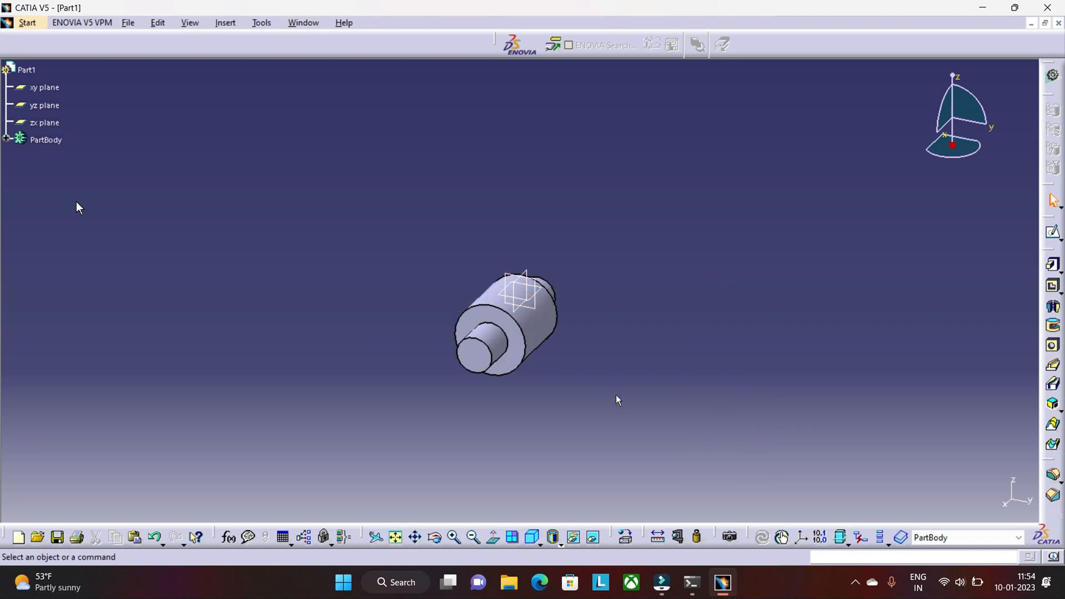
left_click(454, 537)
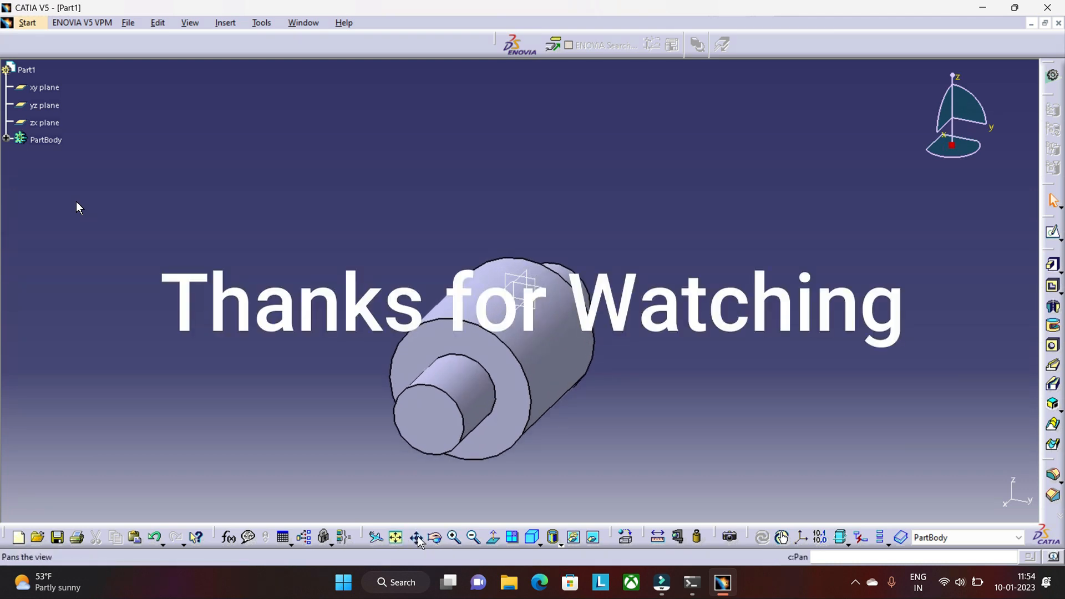
left_click(433, 538)
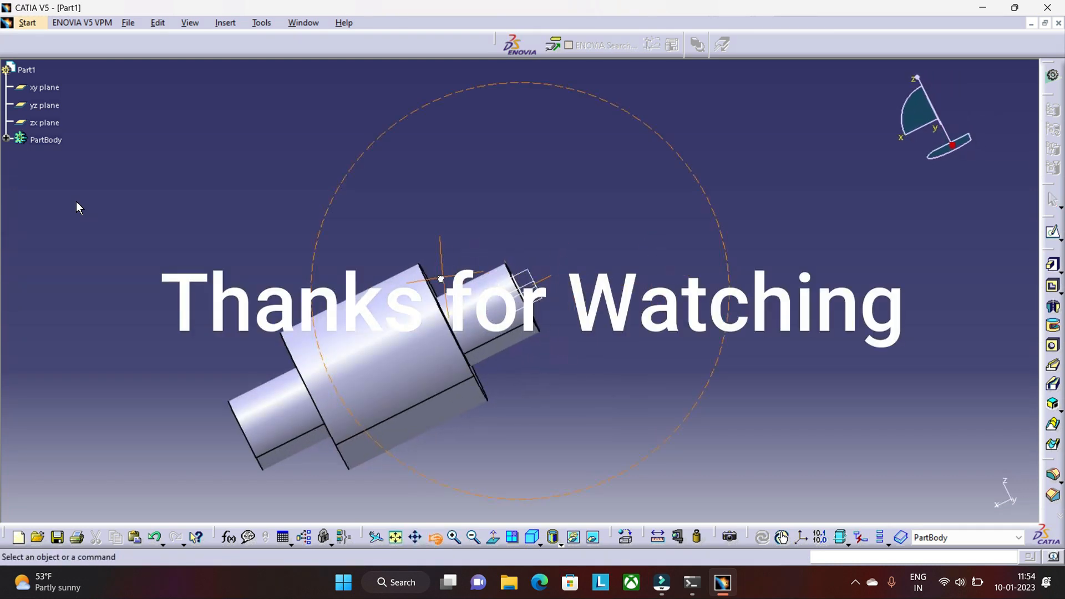